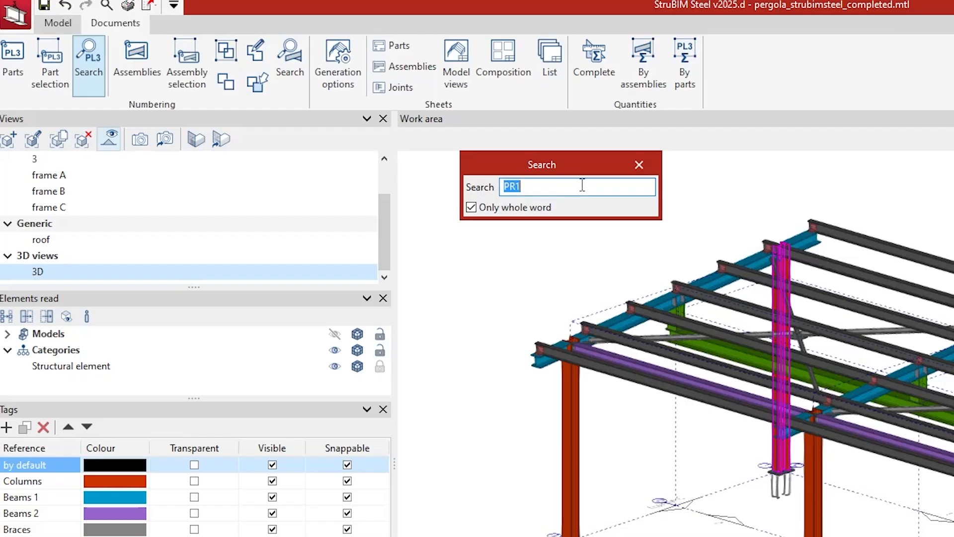
Close the Search dialog for part PR1 to show the full pergola 3D model again
{"action": "left_click", "coordinate": [639, 165]}
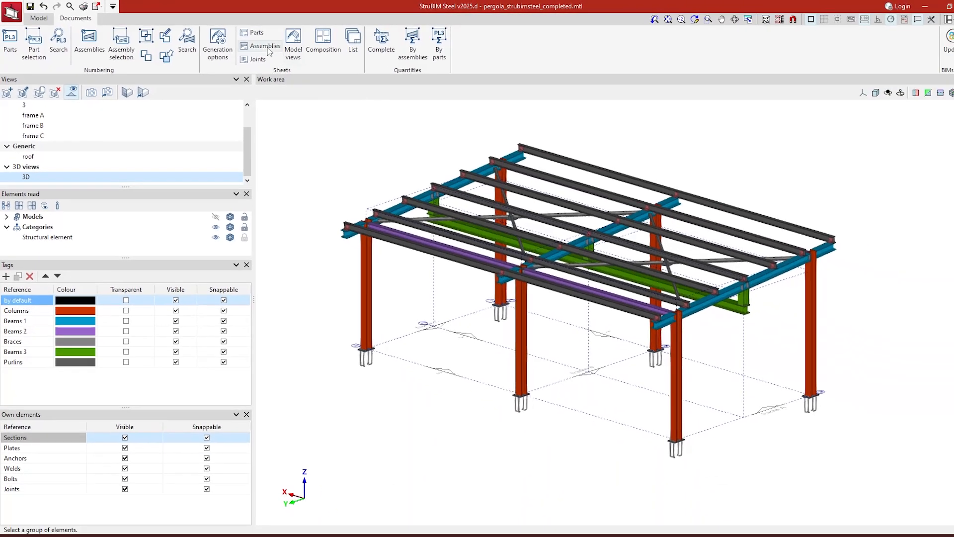
Create the blank DIN A3 landscape part sheet 'PR17, Drawing 1' from the PR17 stiffener
{"action": "left_click", "coordinate": [245, 33]}
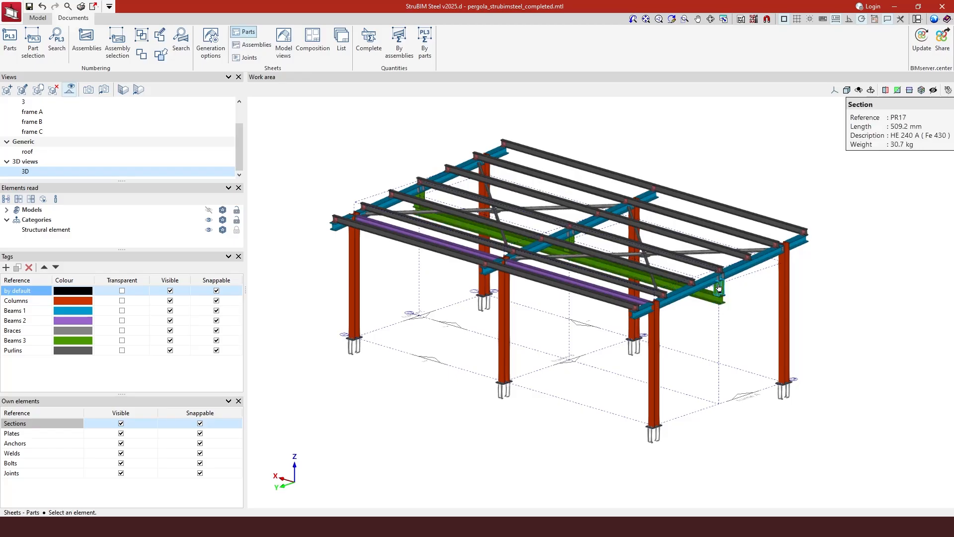
{"action": "scroll", "coordinate": [819, 273], "scroll_direction": "up", "scroll_amount": 5}
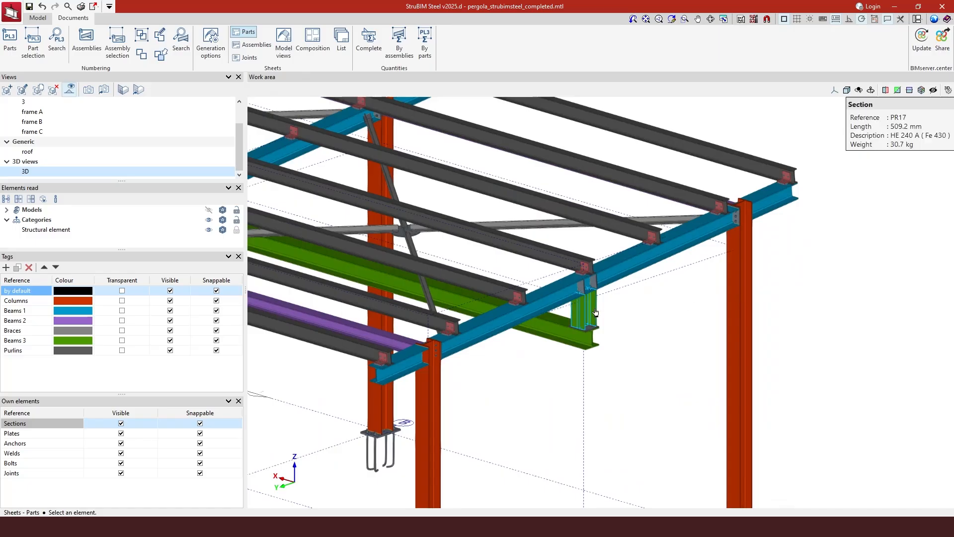
{"action": "scroll", "coordinate": [589, 315], "scroll_direction": "up", "scroll_amount": 1}
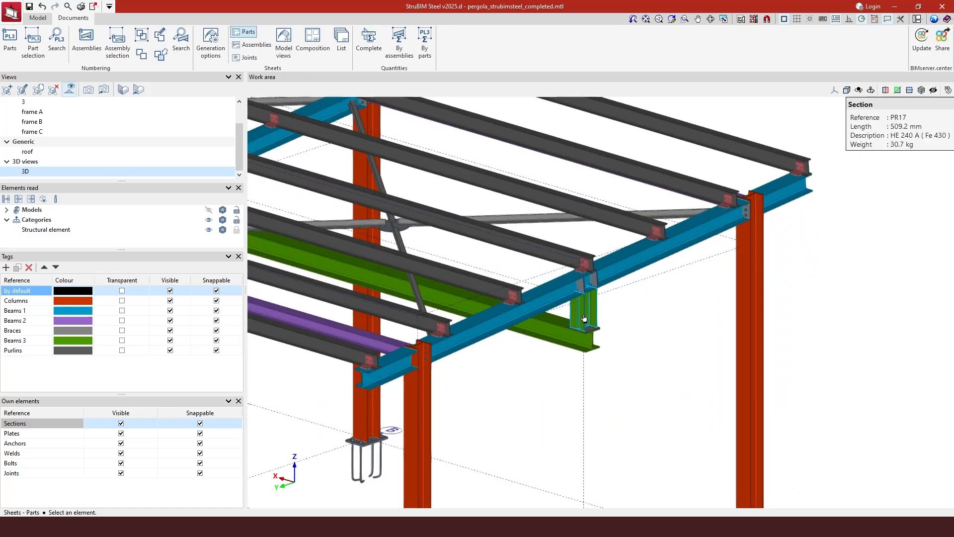
{"action": "left_click", "coordinate": [584, 318]}
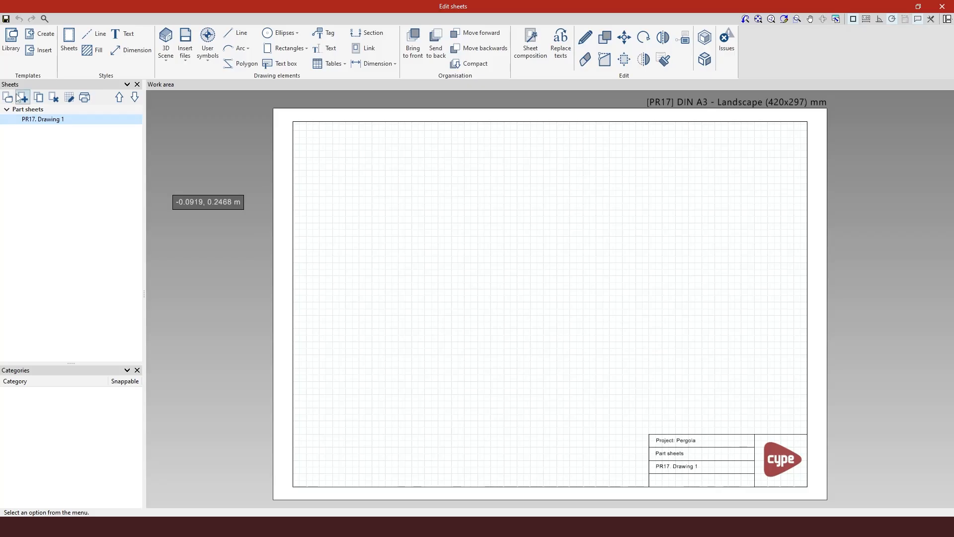
{"action": "right_click", "coordinate": [31, 123]}
{"action": "left_click", "coordinate": [50, 124]}
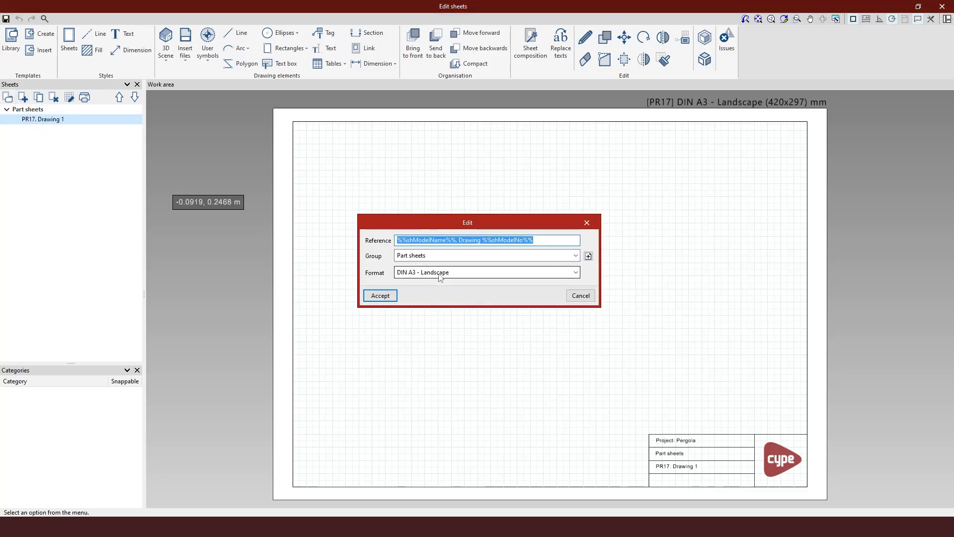
{"action": "left_click", "coordinate": [587, 222]}
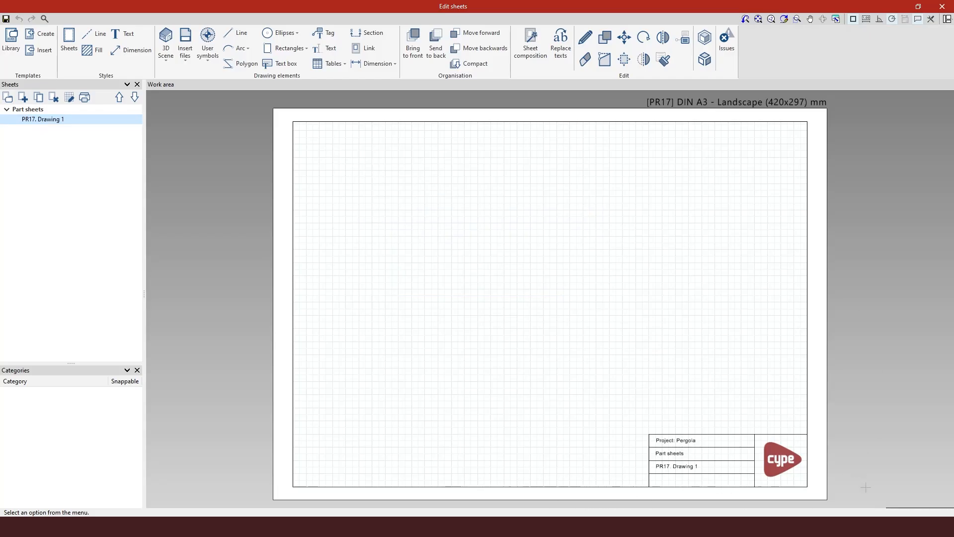
{"action": "scroll", "coordinate": [789, 495], "scroll_direction": "up", "scroll_amount": 2}
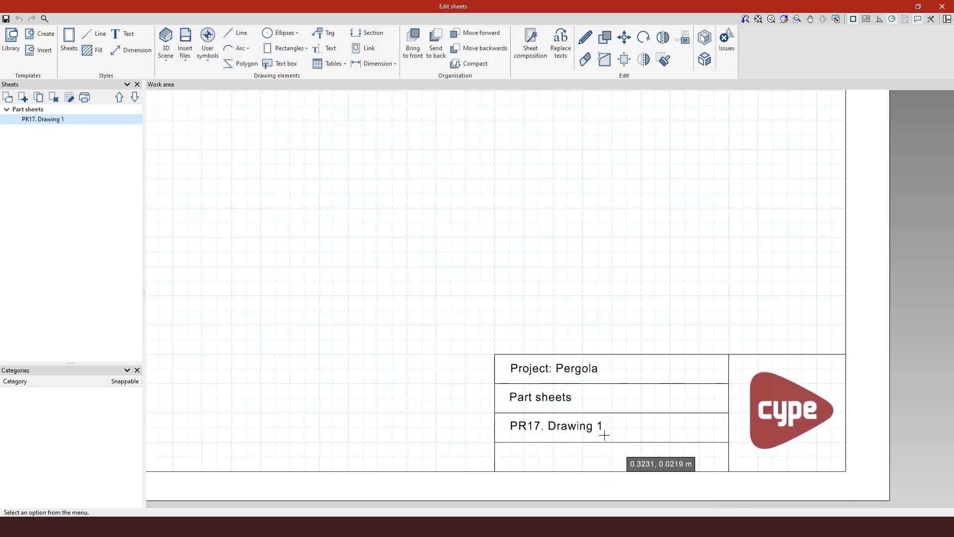
{"action": "scroll", "coordinate": [557, 441], "scroll_direction": "up", "scroll_amount": 2}
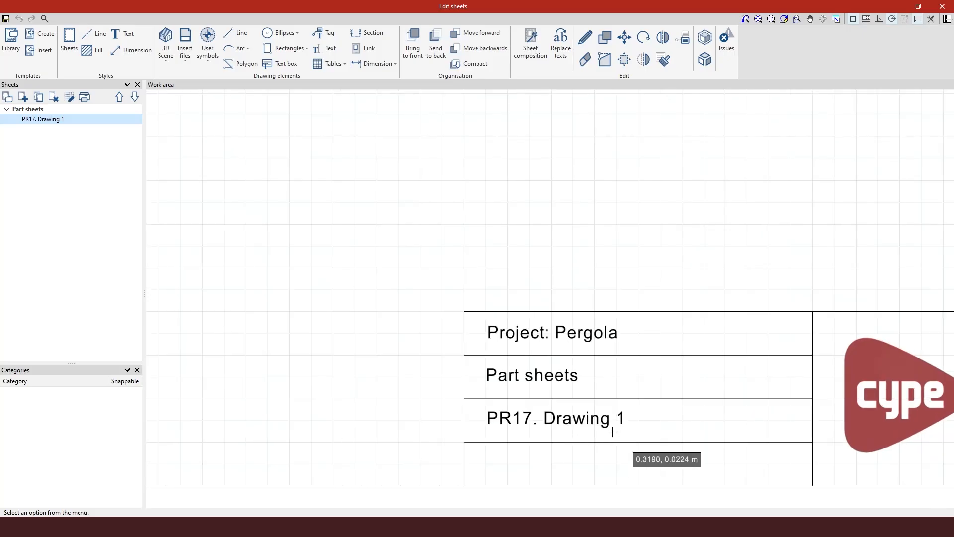
{"action": "scroll", "coordinate": [718, 452], "scroll_direction": "down", "scroll_amount": 5}
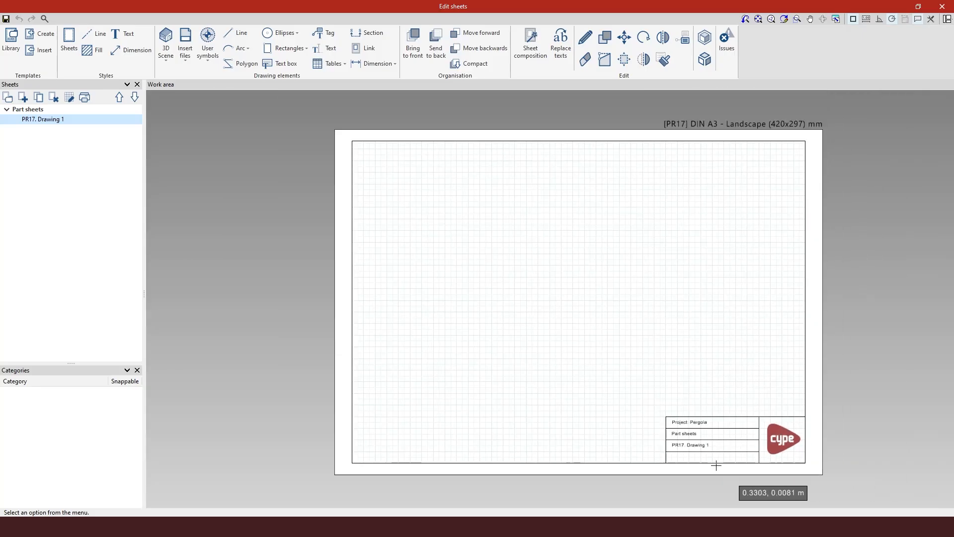
{"action": "scroll", "coordinate": [950, 254], "scroll_direction": "up", "scroll_amount": 1}
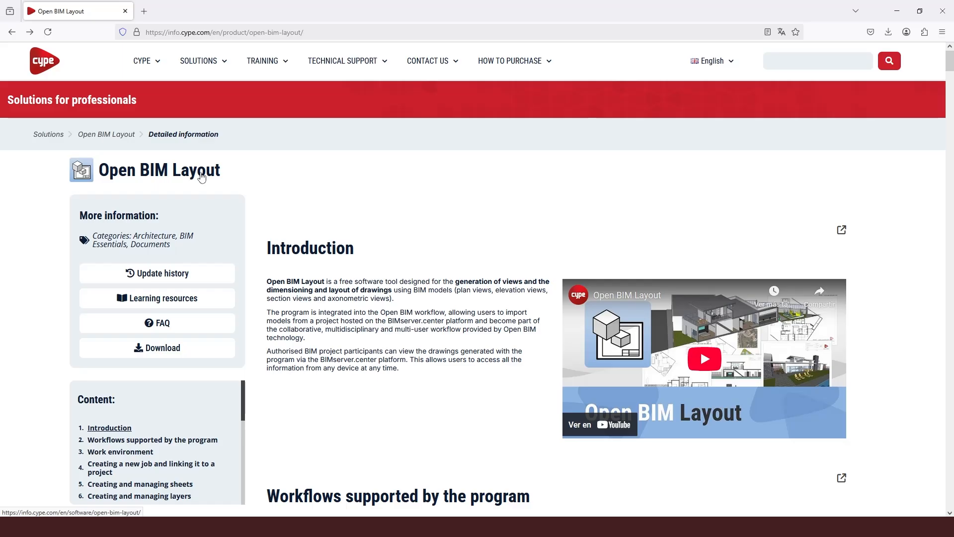
{"action": "scroll", "coordinate": [201, 177], "scroll_direction": "down", "scroll_amount": 1}
{"action": "scroll", "coordinate": [203, 177], "scroll_direction": "down", "scroll_amount": 1}
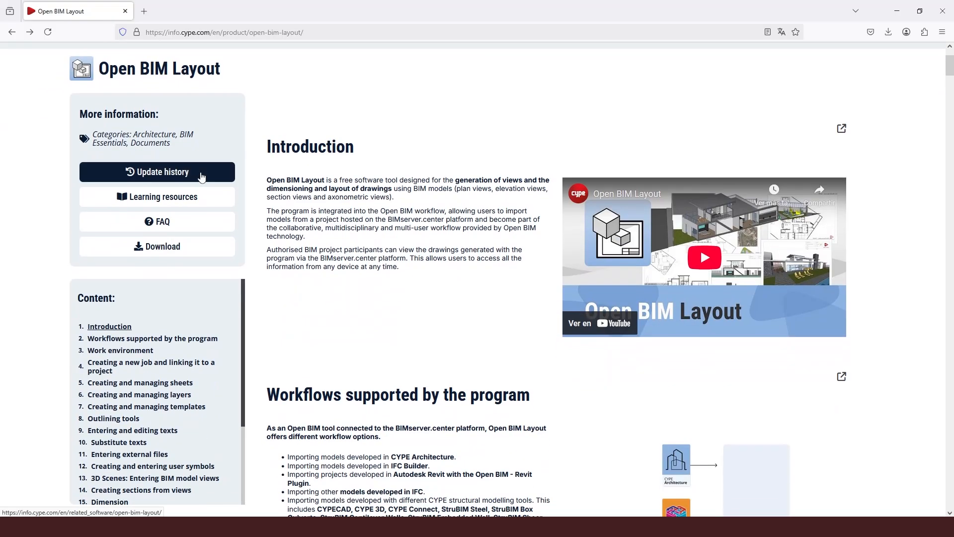
{"action": "scroll", "coordinate": [202, 174], "scroll_direction": "up", "scroll_amount": 2}
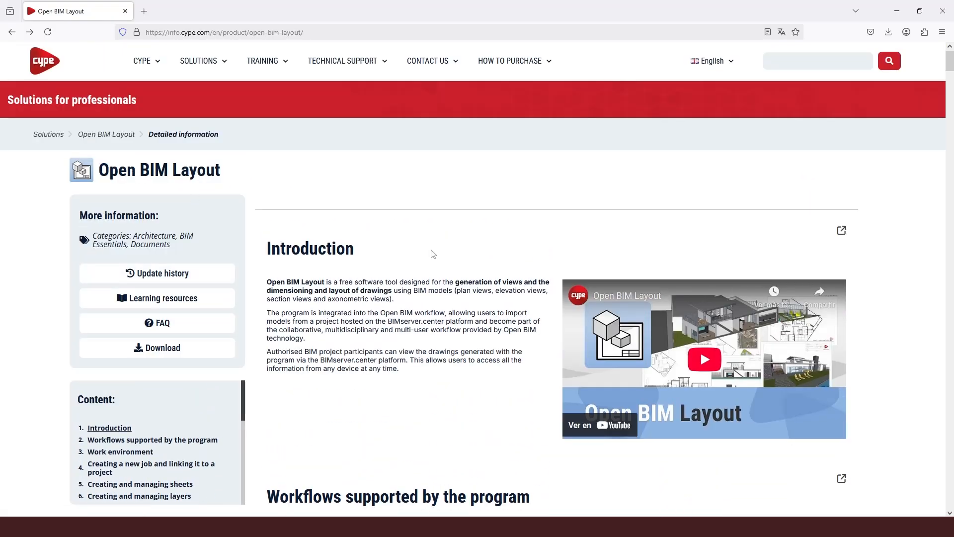
{"action": "scroll", "coordinate": [431, 254], "scroll_direction": "down", "scroll_amount": 6}
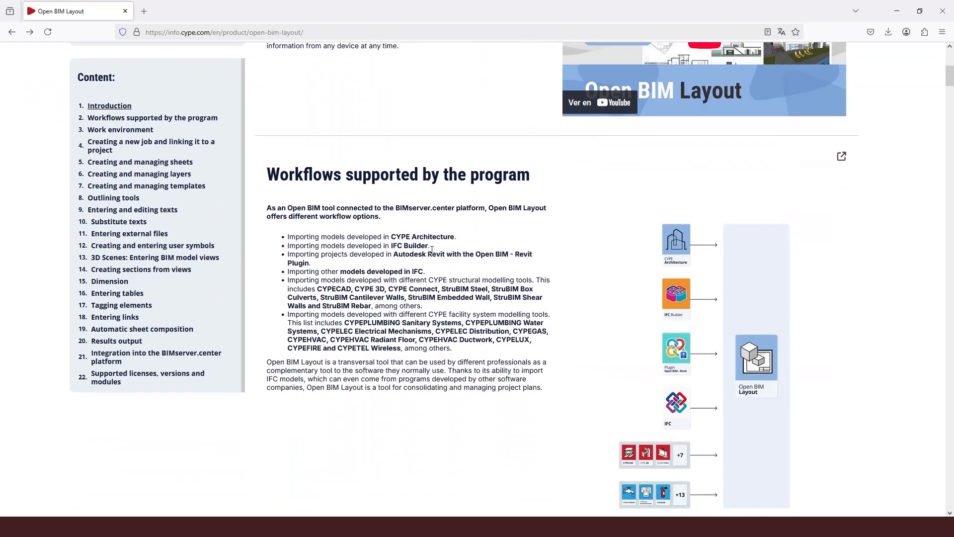
{"action": "scroll", "coordinate": [431, 251], "scroll_direction": "down", "scroll_amount": 6}
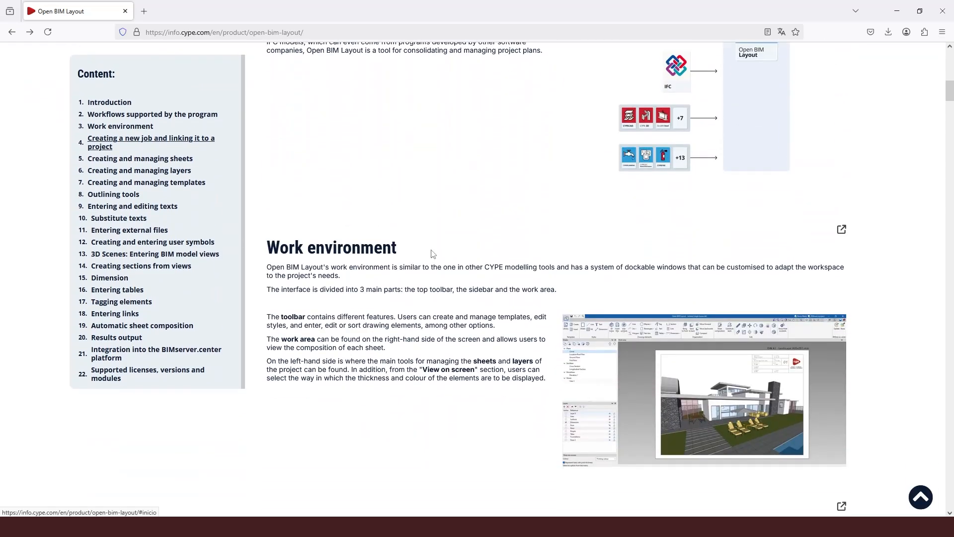
{"action": "scroll", "coordinate": [433, 254], "scroll_direction": "down", "scroll_amount": 4}
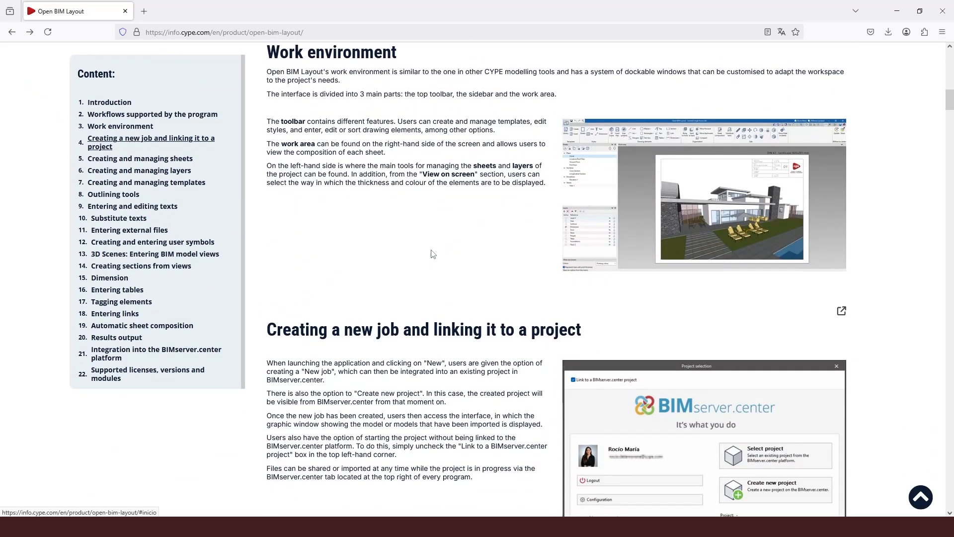
{"action": "scroll", "coordinate": [433, 254], "scroll_direction": "down", "scroll_amount": 6}
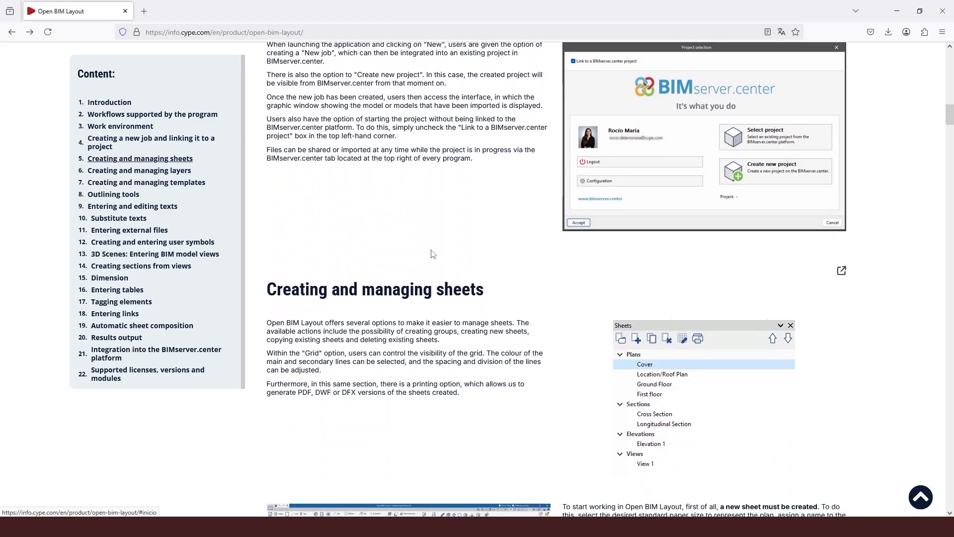
{"action": "scroll", "coordinate": [433, 254], "scroll_direction": "down", "scroll_amount": 3}
{"action": "scroll", "coordinate": [432, 250], "scroll_direction": "down", "scroll_amount": 1}
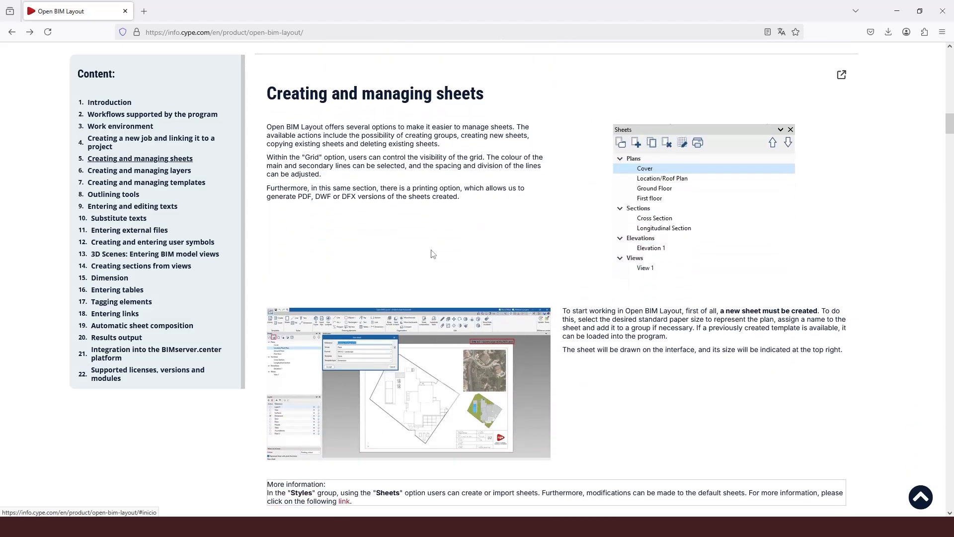
{"action": "scroll", "coordinate": [156, 188], "scroll_direction": "up", "scroll_amount": 13}
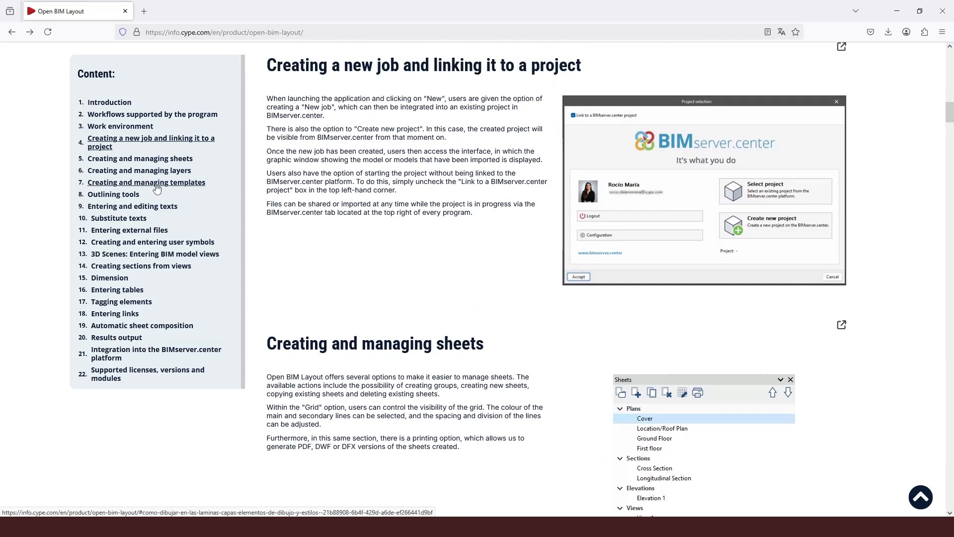
{"action": "scroll", "coordinate": [156, 187], "scroll_direction": "up", "scroll_amount": 9}
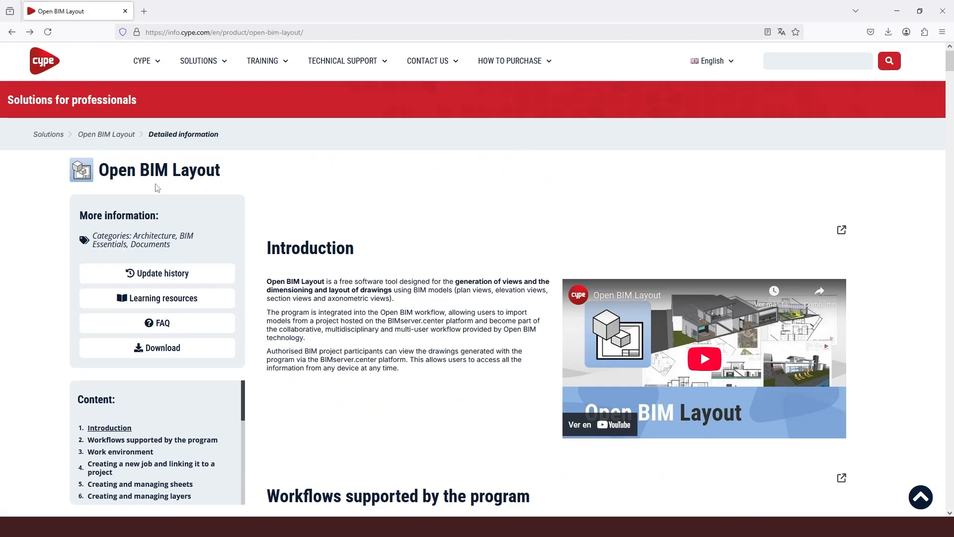
Browse the Open BIM Layout Quickstart guide videos on CYPE Learning, then switch back to StruBIM Steel
{"action": "left_click", "coordinate": [166, 300]}
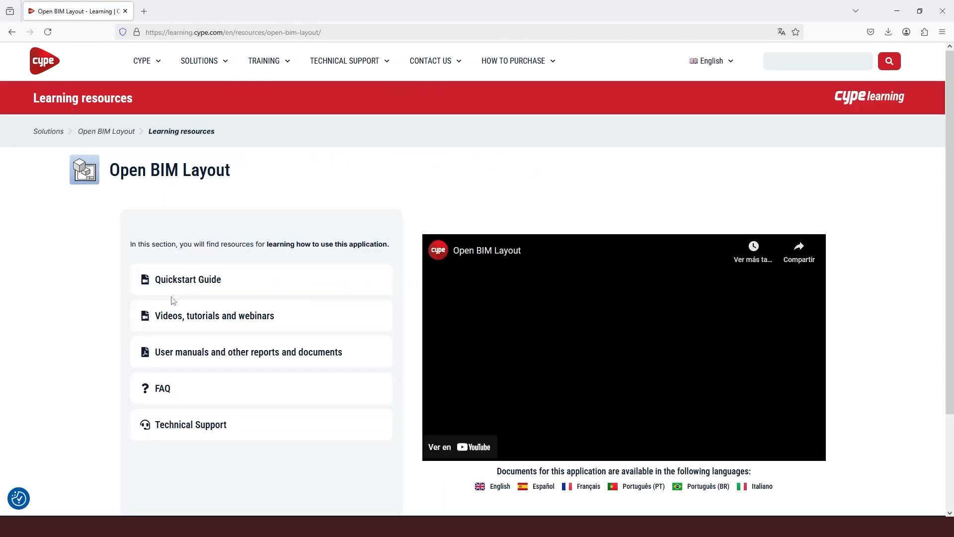
{"action": "left_click", "coordinate": [190, 286]}
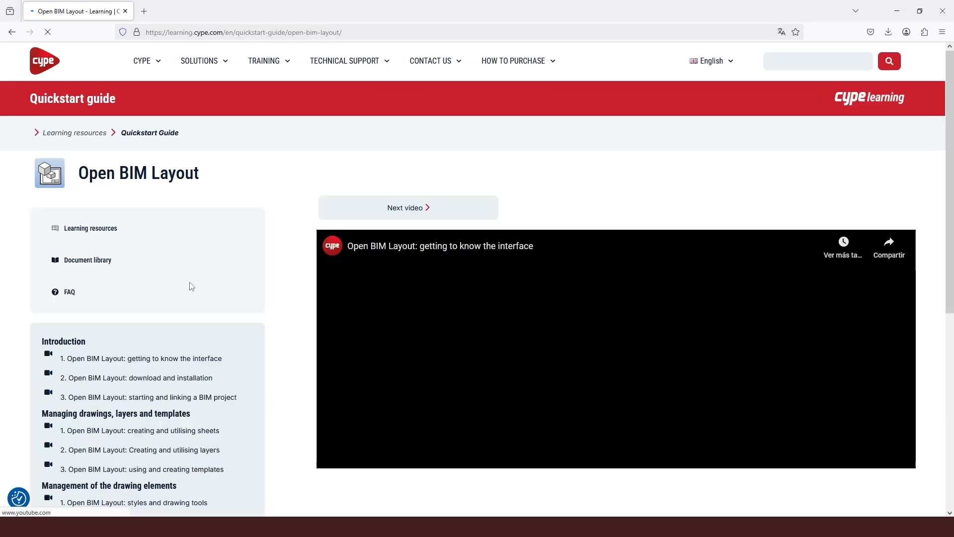
{"action": "scroll", "coordinate": [191, 285], "scroll_direction": "down", "scroll_amount": 3}
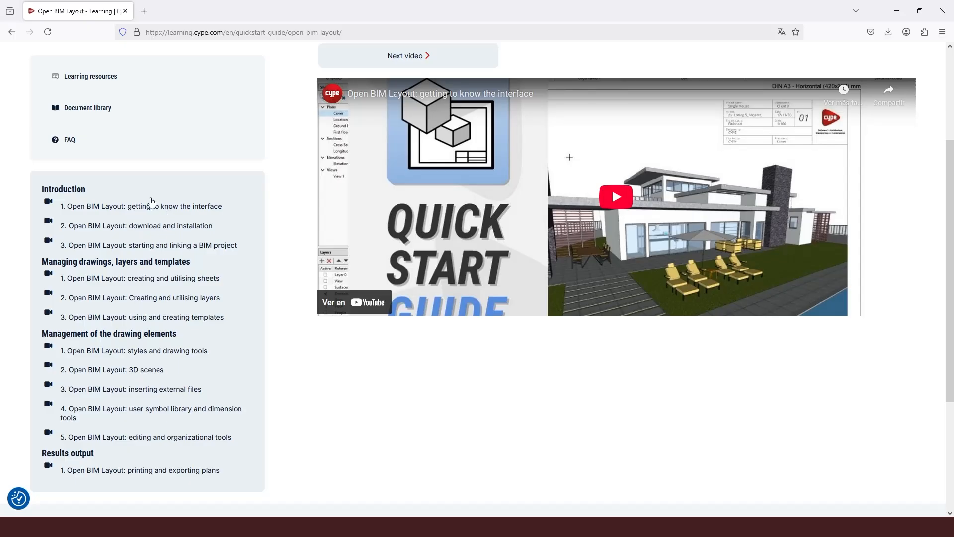
{"action": "mouse_move", "coordinate": [278, 527]}
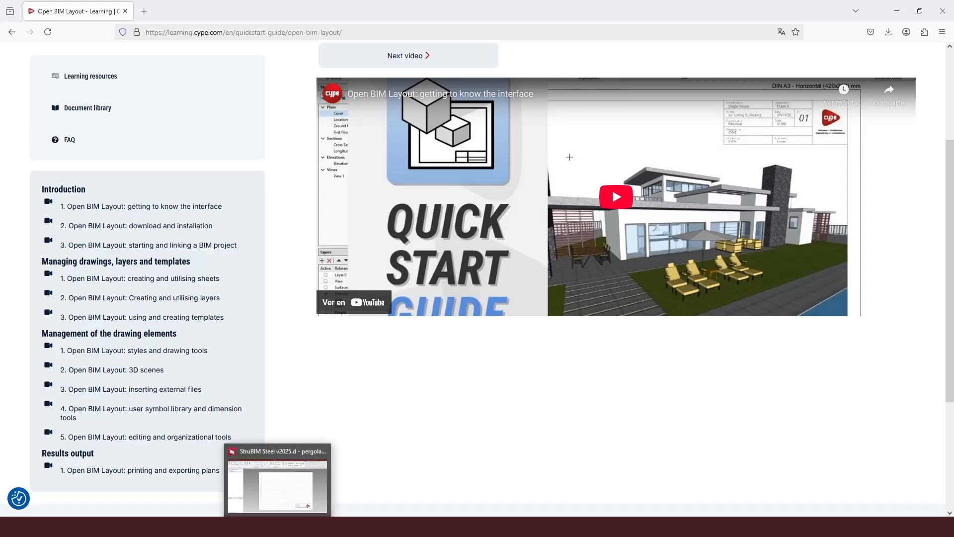
{"action": "left_click", "coordinate": [277, 485]}
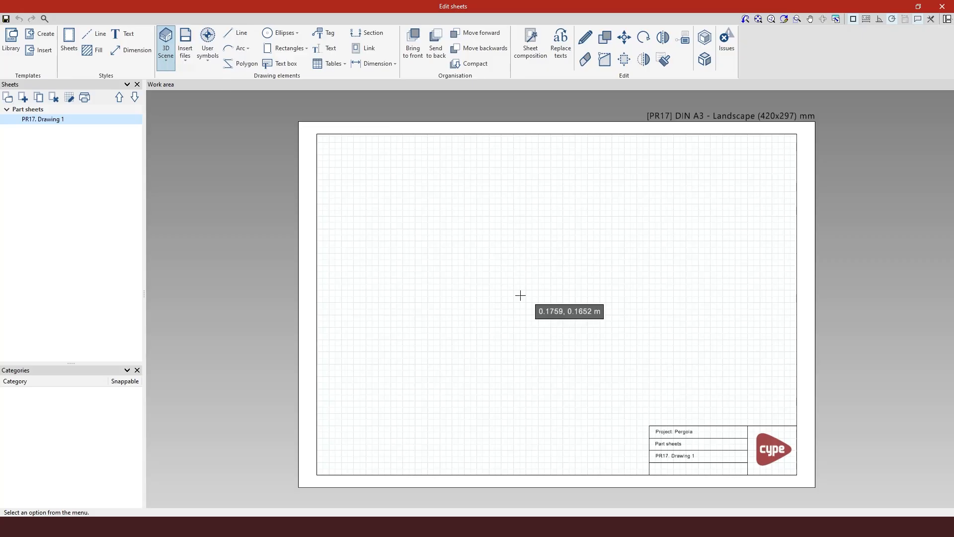
Open the 3D scenes library and preview PR17 in the XY view-, view- 90°, view+ and view+ 90°
{"action": "left_click", "coordinate": [164, 59]}
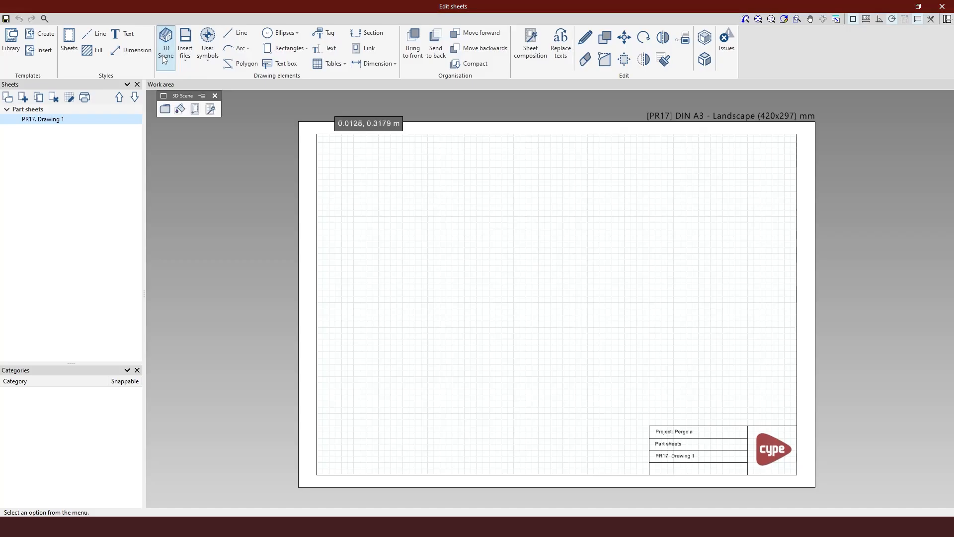
{"action": "left_click", "coordinate": [163, 110]}
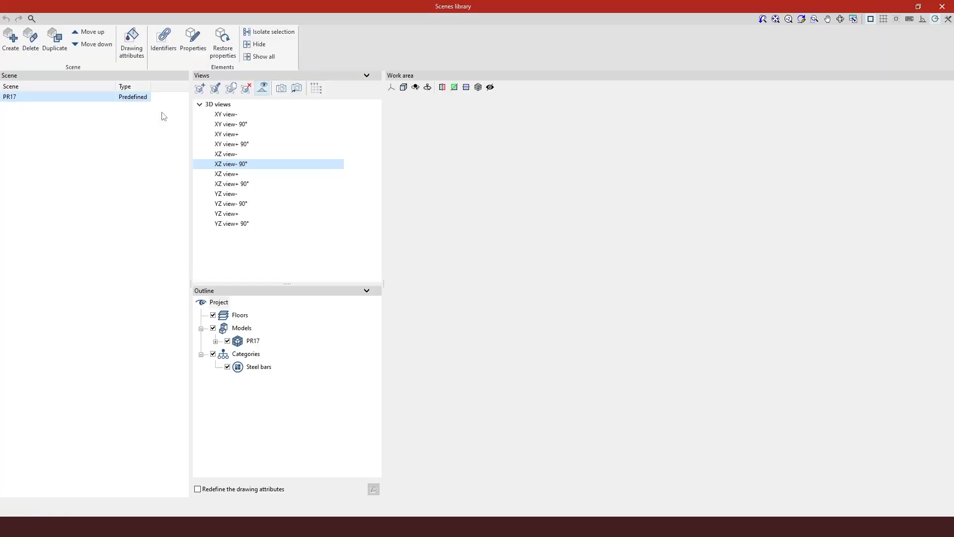
{"action": "scroll", "coordinate": [686, 268], "scroll_direction": "up", "scroll_amount": 5}
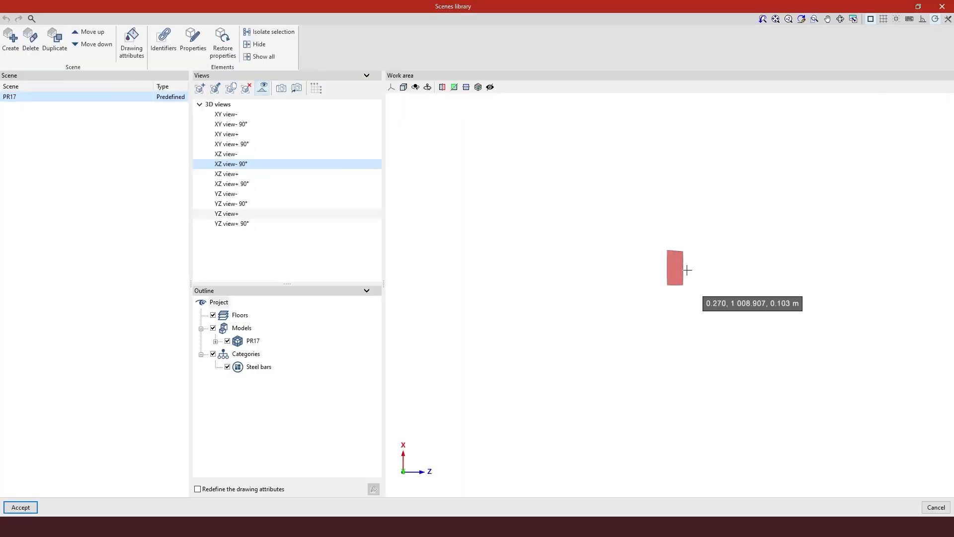
{"action": "scroll", "coordinate": [648, 282], "scroll_direction": "up", "scroll_amount": 3}
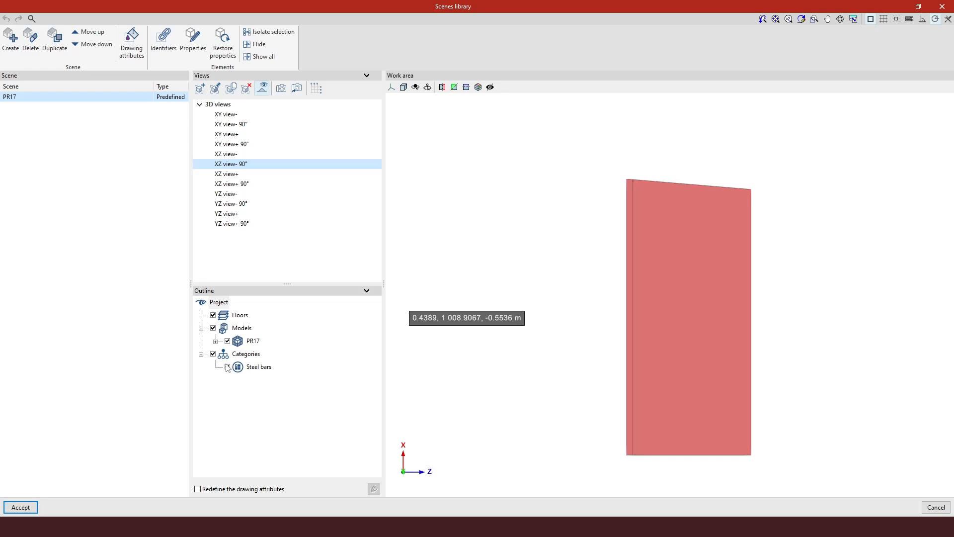
{"action": "left_click", "coordinate": [255, 116]}
{"action": "left_click", "coordinate": [254, 124]}
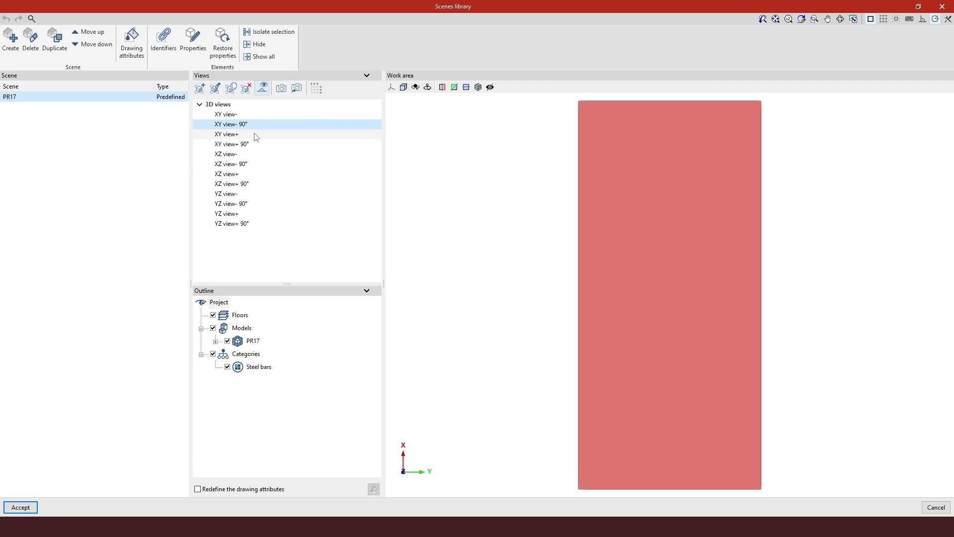
{"action": "left_click", "coordinate": [255, 134]}
{"action": "left_click", "coordinate": [255, 144]}
Preview the XZ and YZ views, settle on XZ view- 90°, and return to the empty sheet
{"action": "left_click", "coordinate": [254, 155]}
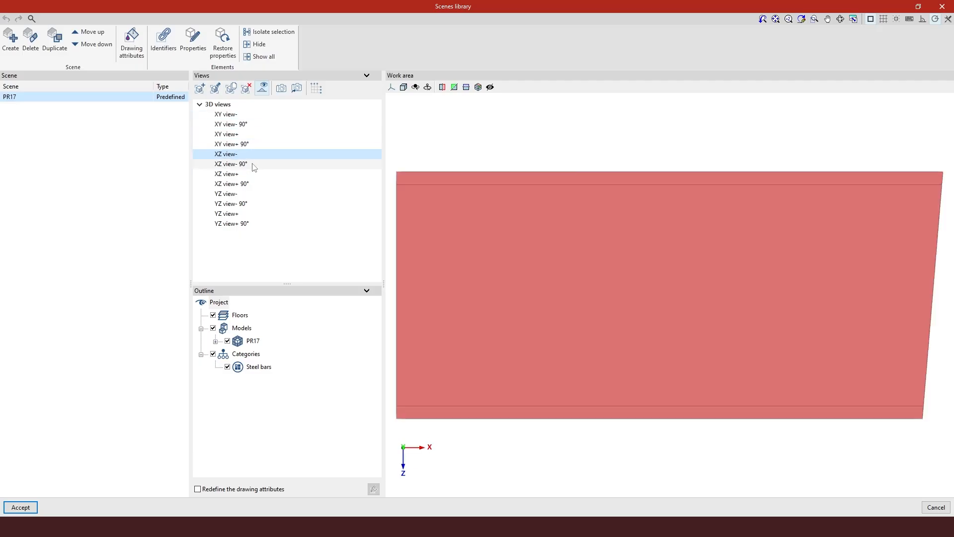
{"action": "left_click", "coordinate": [252, 164]}
{"action": "left_click", "coordinate": [251, 184]}
{"action": "left_click", "coordinate": [250, 194]}
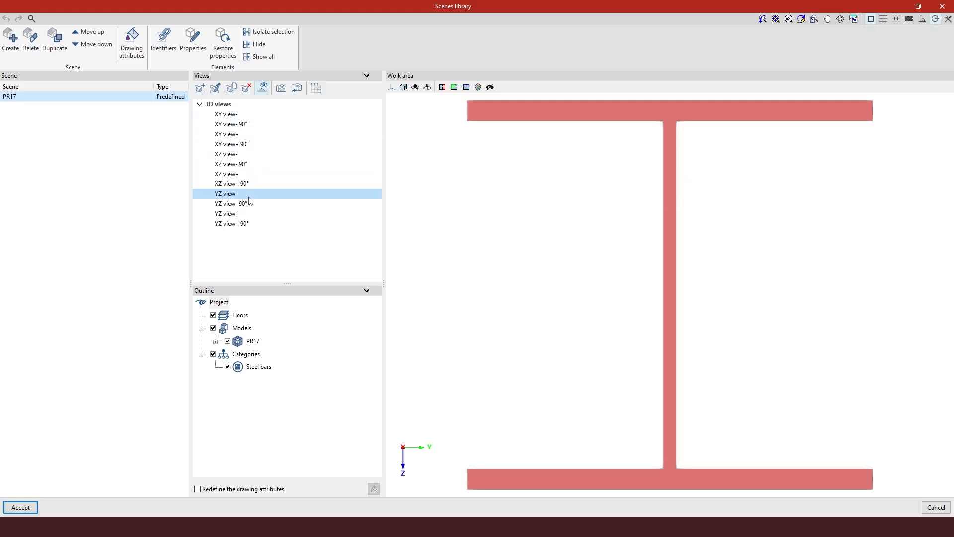
{"action": "left_click", "coordinate": [250, 204]}
{"action": "left_click", "coordinate": [250, 214]}
{"action": "left_click", "coordinate": [251, 223]}
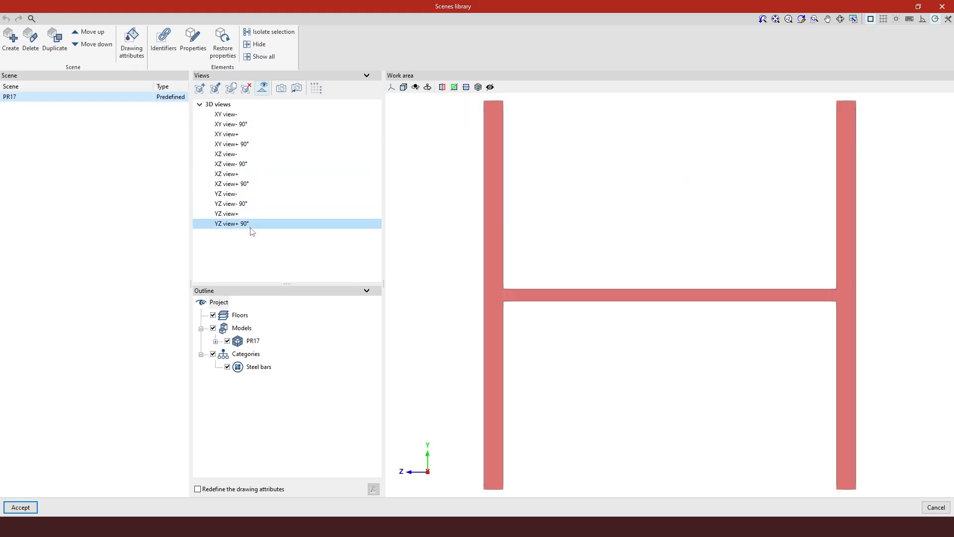
{"action": "left_click", "coordinate": [257, 184]}
{"action": "left_click", "coordinate": [258, 164]}
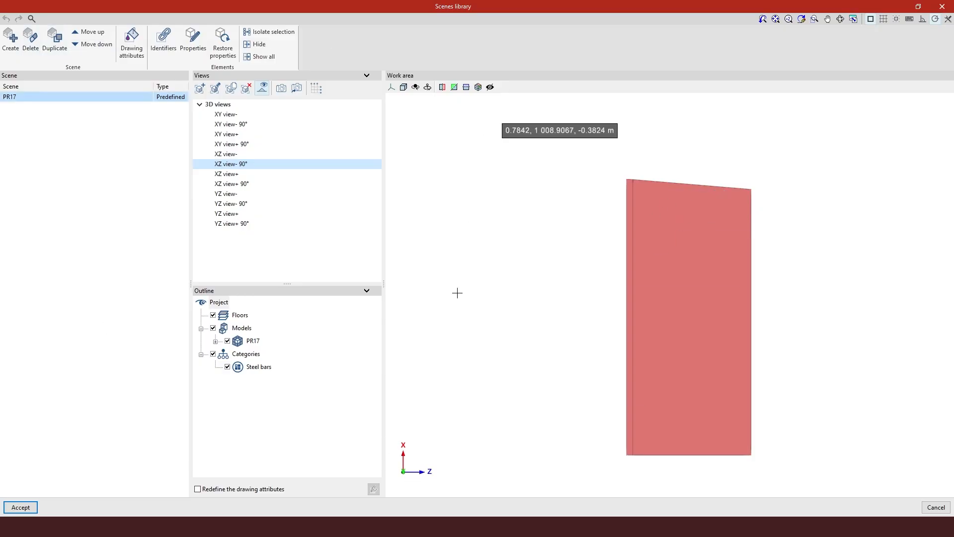
{"action": "left_click", "coordinate": [27, 509]}
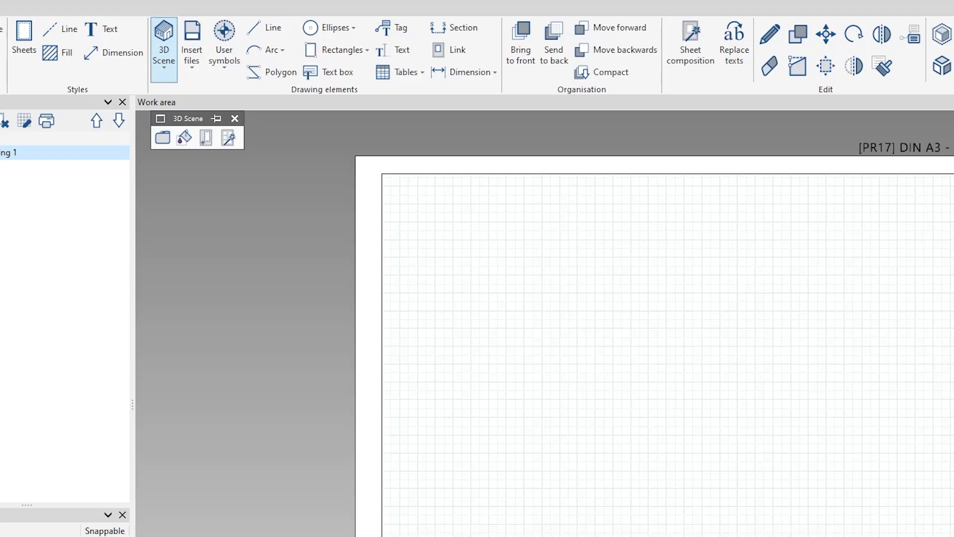
In Insert predefined views, unselect all views and tick only XZ view- 90° for generation
{"action": "left_click", "coordinate": [228, 138]}
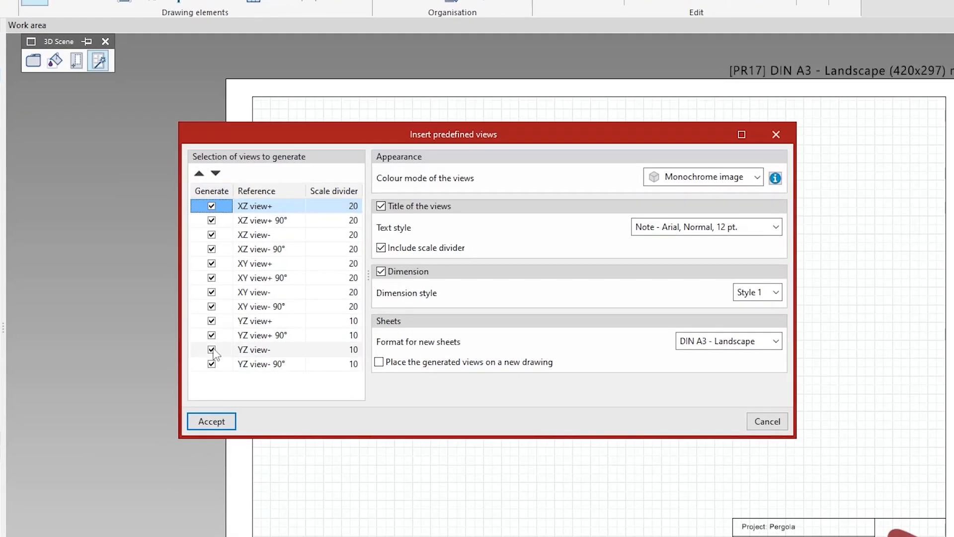
{"action": "left_click", "coordinate": [213, 192]}
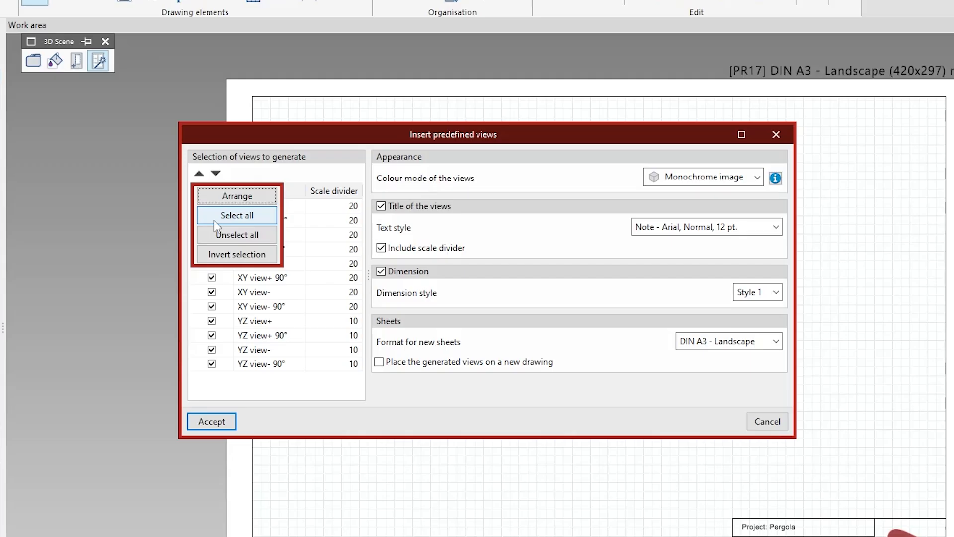
{"action": "left_click", "coordinate": [214, 220]}
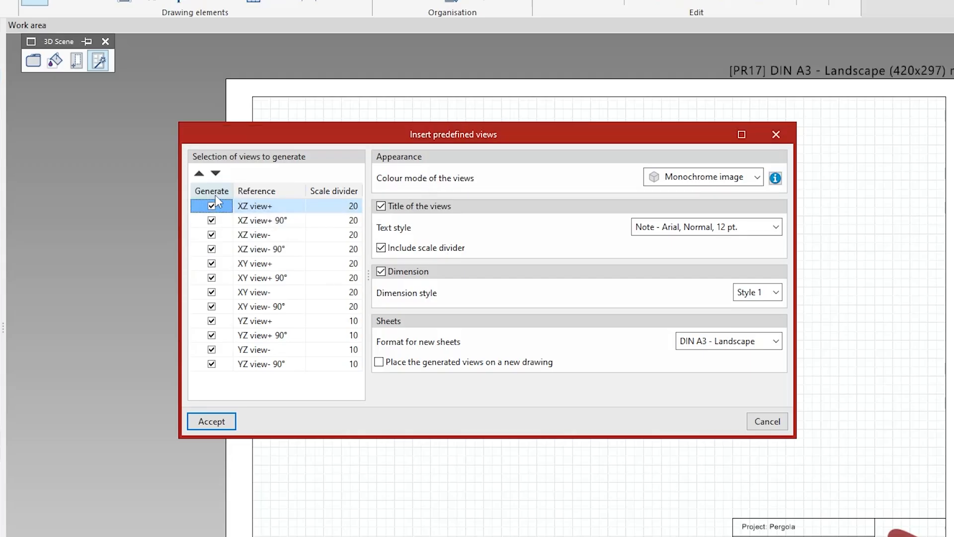
{"action": "left_click", "coordinate": [215, 195]}
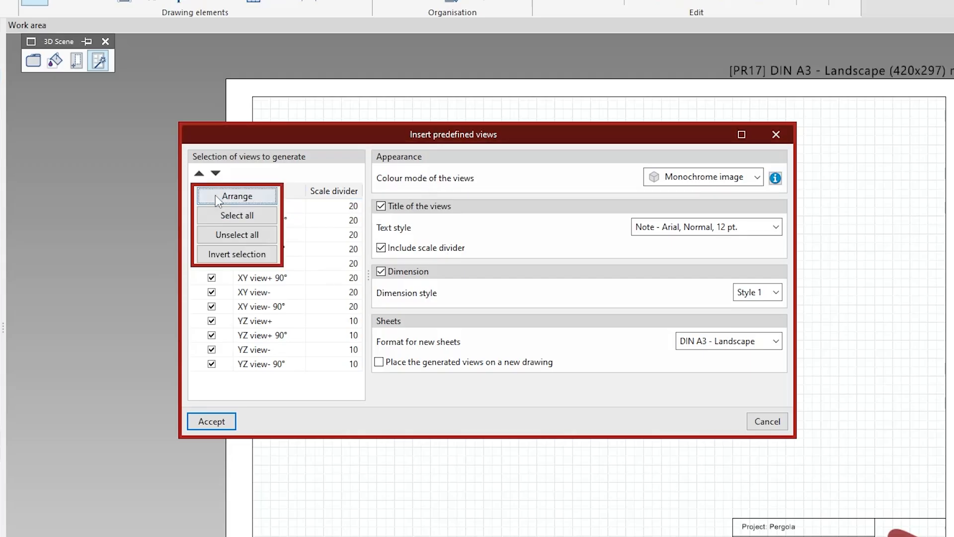
{"action": "left_click", "coordinate": [219, 235]}
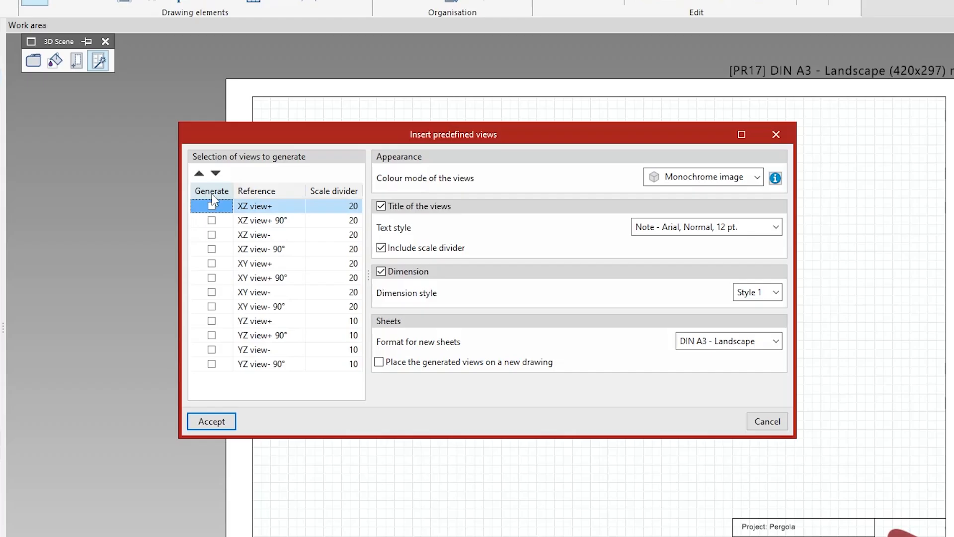
{"action": "left_click", "coordinate": [209, 249]}
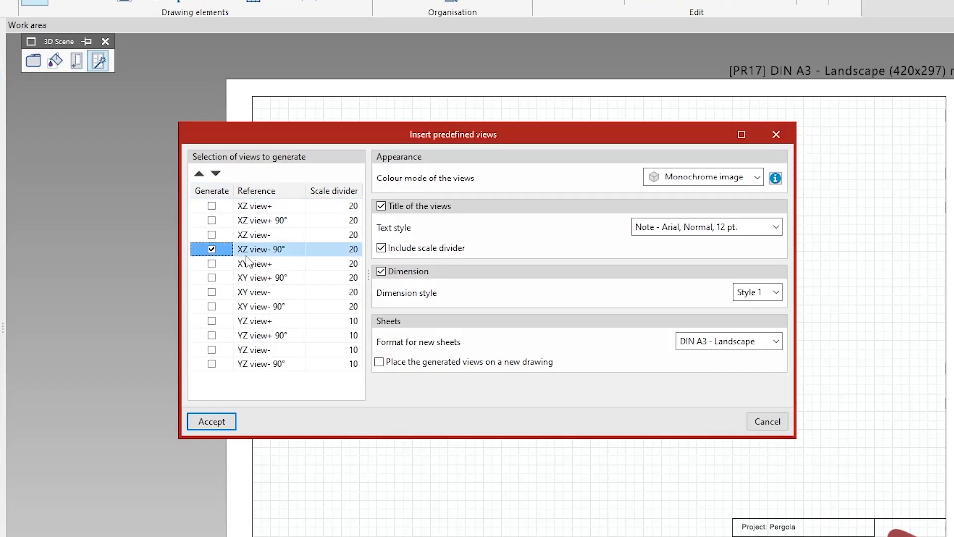
Set the XZ view- 90° scale divider to 10
{"action": "left_click", "coordinate": [358, 253]}
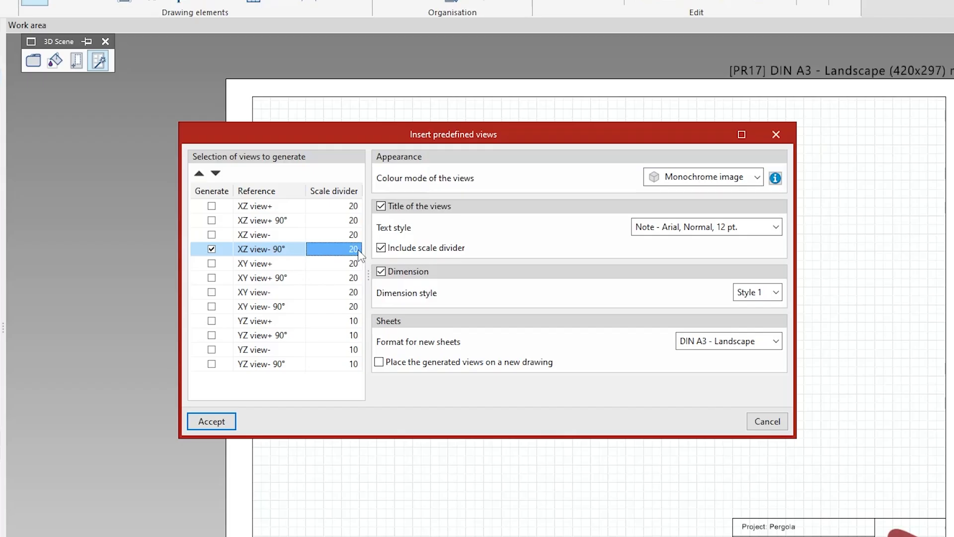
{"action": "type", "text": "10"}
{"action": "key", "text": "Up"}
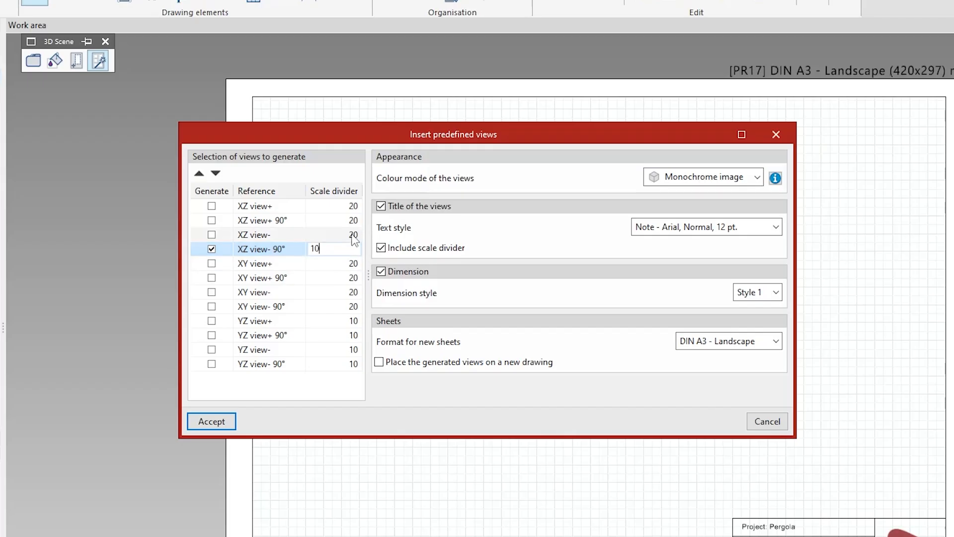
{"action": "left_click", "coordinate": [214, 423]}
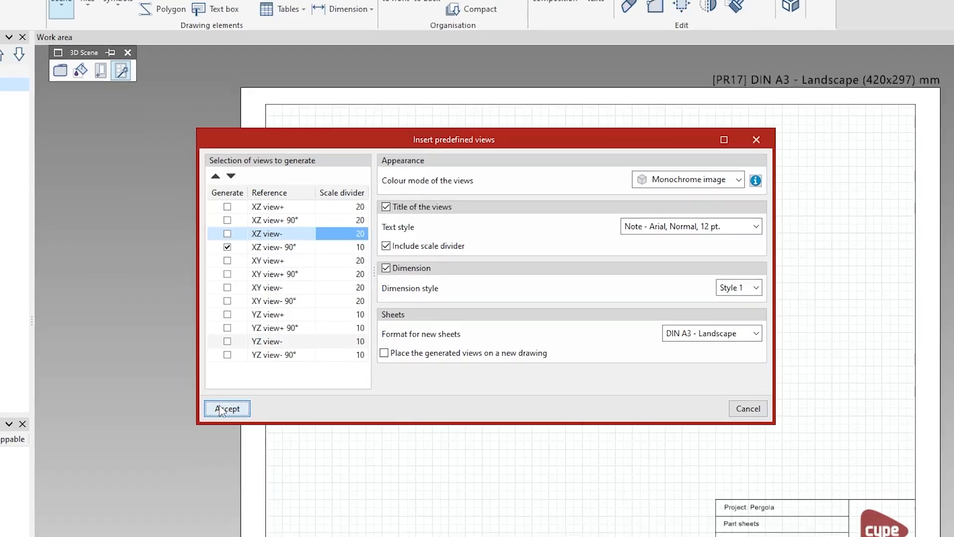
Insert the 1:10 XZ view and move it with its 230.0 and 509.2 dimensions further onto the sheet
{"action": "left_click", "coordinate": [226, 420]}
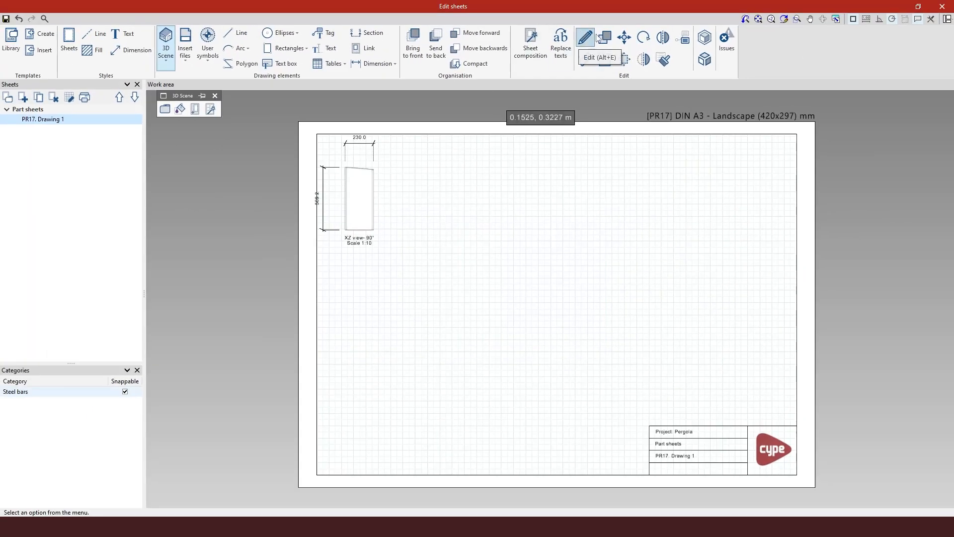
{"action": "left_click", "coordinate": [624, 37]}
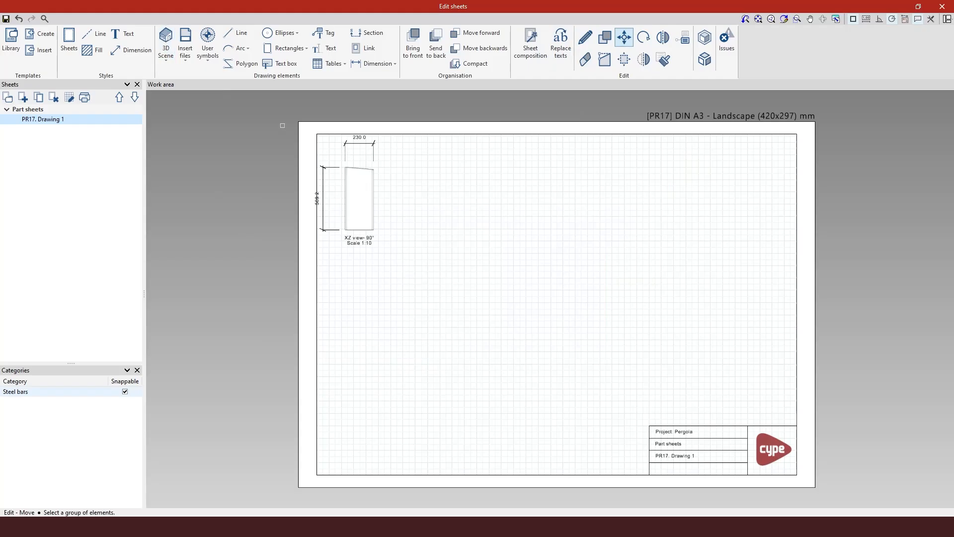
{"action": "mouse_move", "coordinate": [284, 112]}
{"action": "left_mouse_down"}
{"action": "mouse_move", "coordinate": [411, 217]}
{"action": "mouse_move", "coordinate": [412, 271]}
{"action": "left_mouse_up"}
{"action": "left_click", "coordinate": [345, 164]}
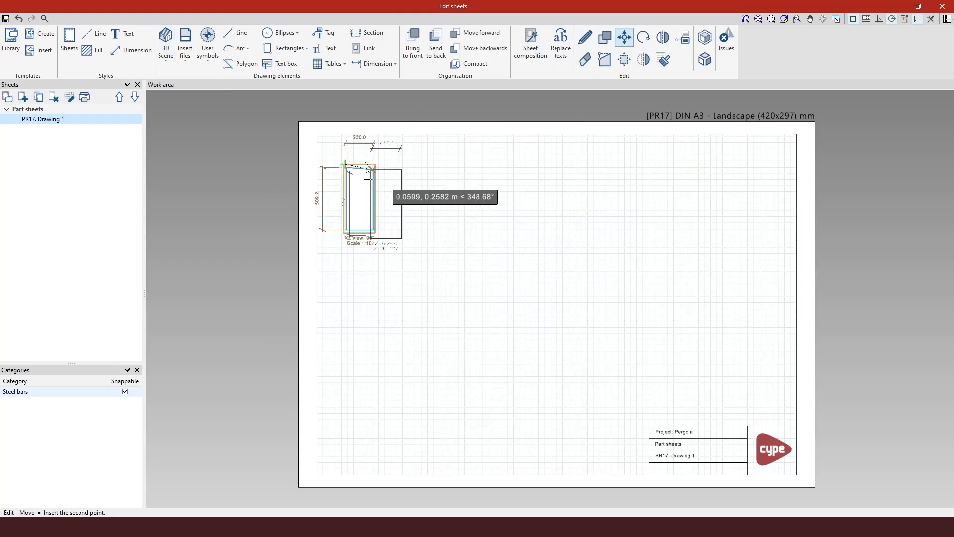
{"action": "left_click", "coordinate": [373, 180]}
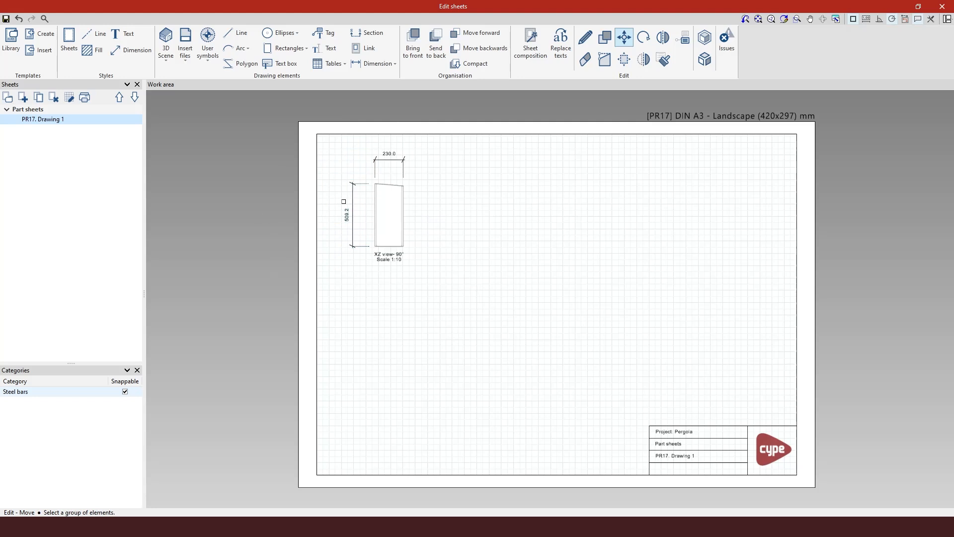
{"action": "scroll", "coordinate": [343, 203], "scroll_direction": "up", "scroll_amount": 3}
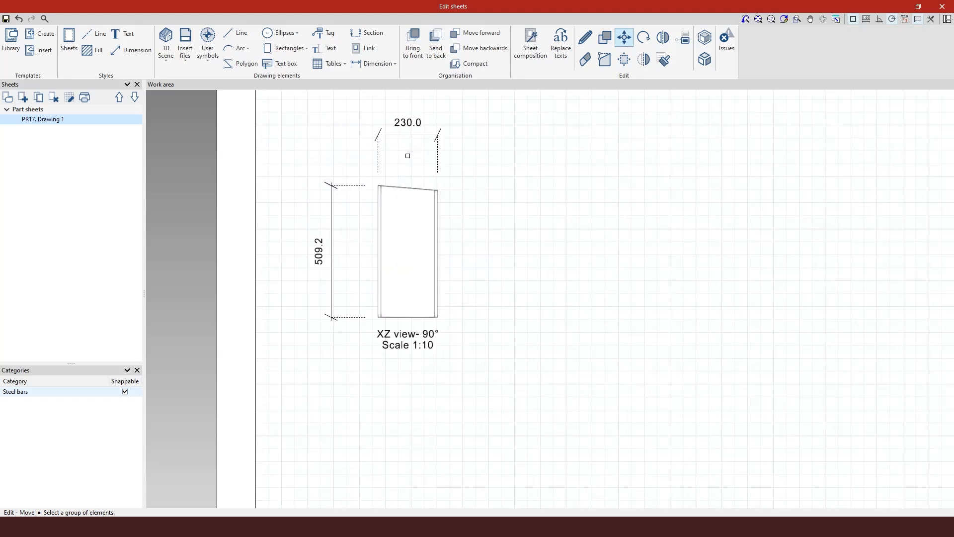
{"action": "scroll", "coordinate": [362, 111], "scroll_direction": "up", "scroll_amount": 1}
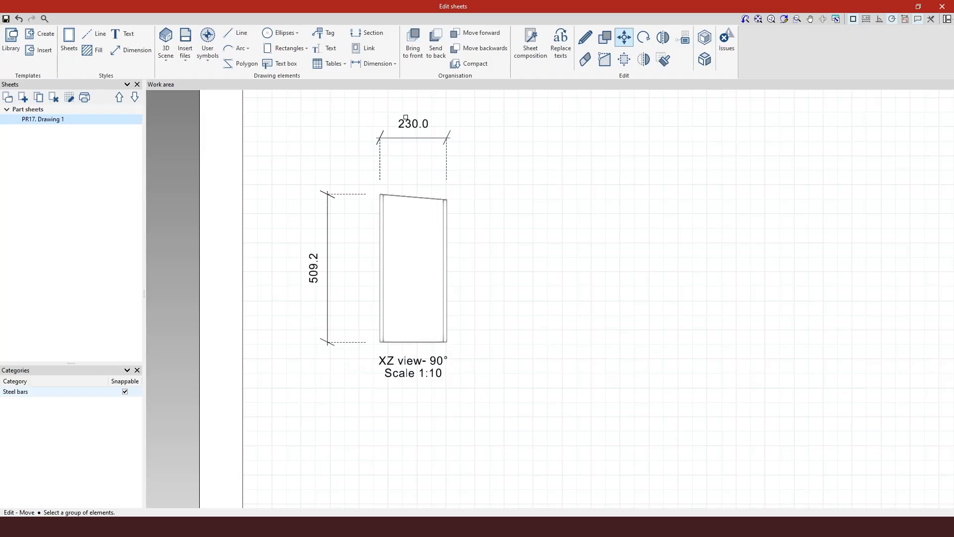
Set the PR17 XZ view's Mode to Vector image after trying Hybrid, Monochrome and Normal
{"action": "left_click", "coordinate": [585, 37]}
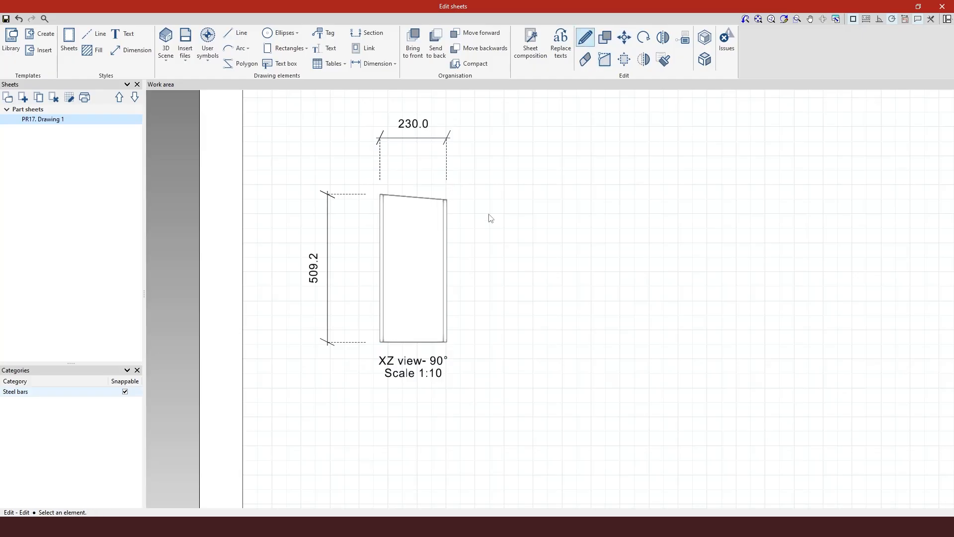
{"action": "left_click", "coordinate": [440, 244]}
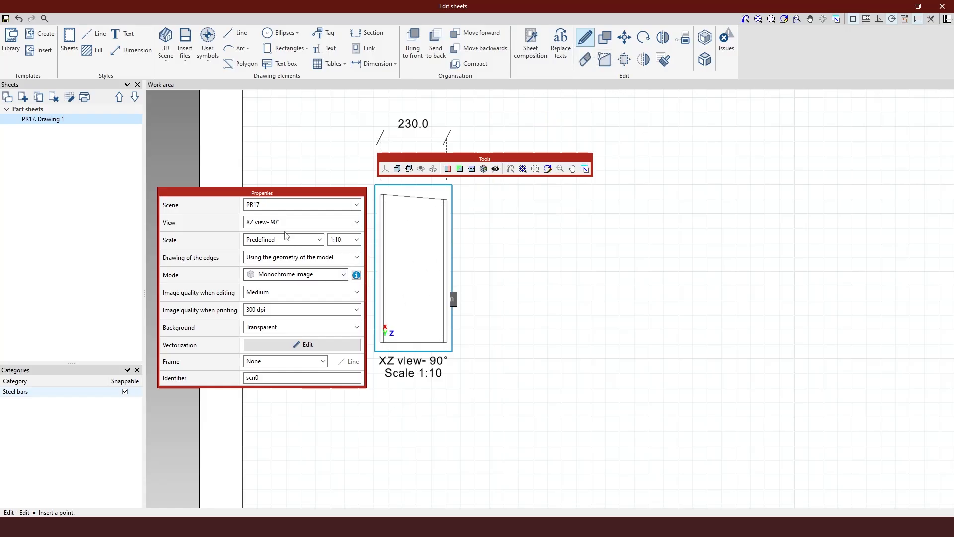
{"action": "left_click", "coordinate": [283, 277]}
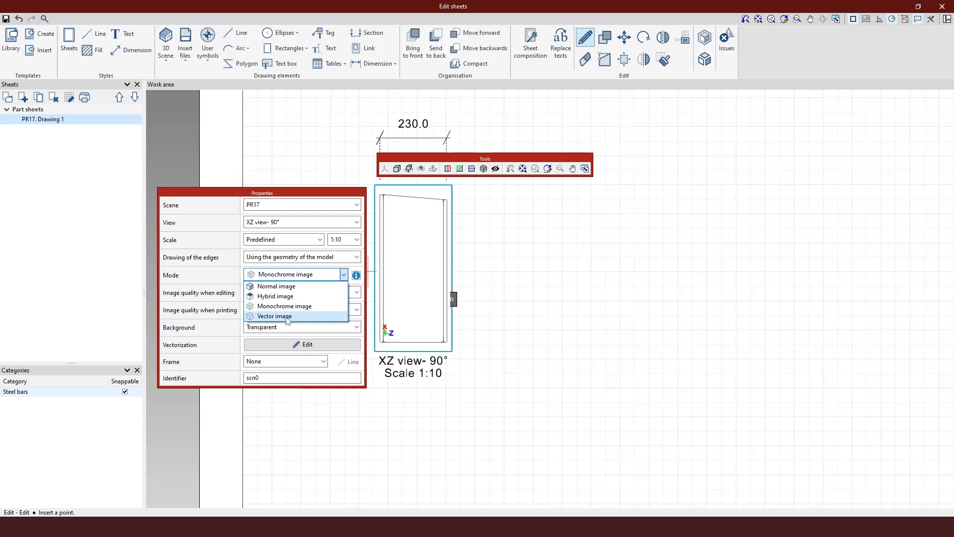
{"action": "left_click", "coordinate": [289, 298]}
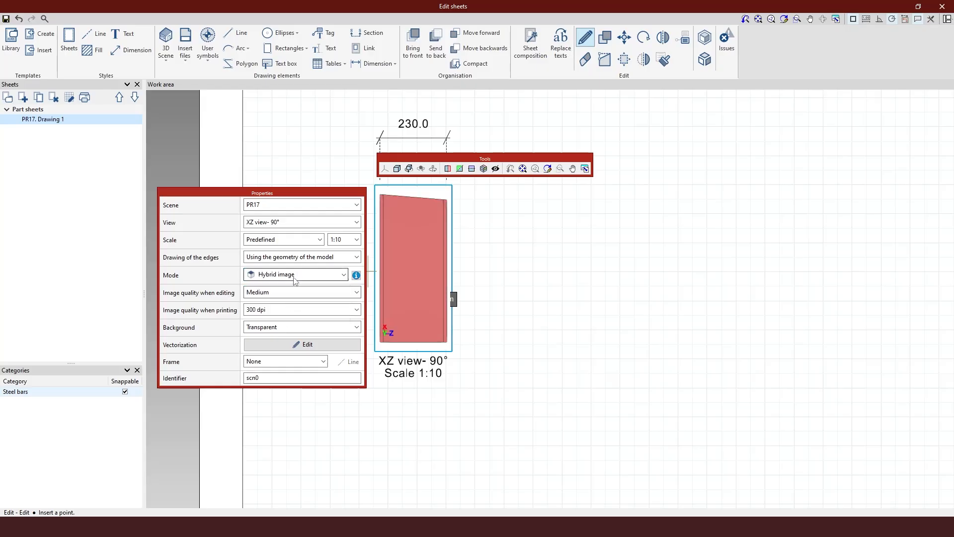
{"action": "left_click", "coordinate": [292, 275]}
{"action": "left_click", "coordinate": [297, 307]}
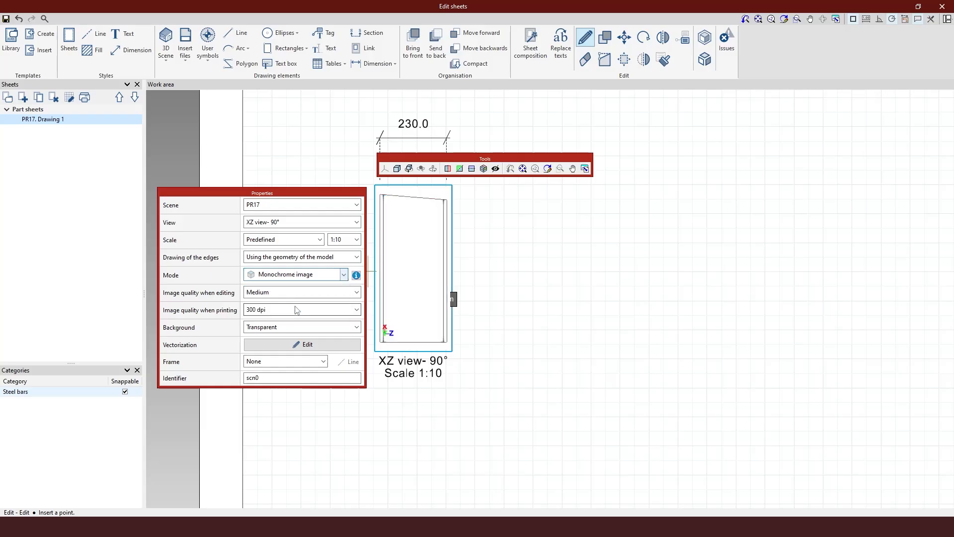
{"action": "left_click", "coordinate": [298, 275]}
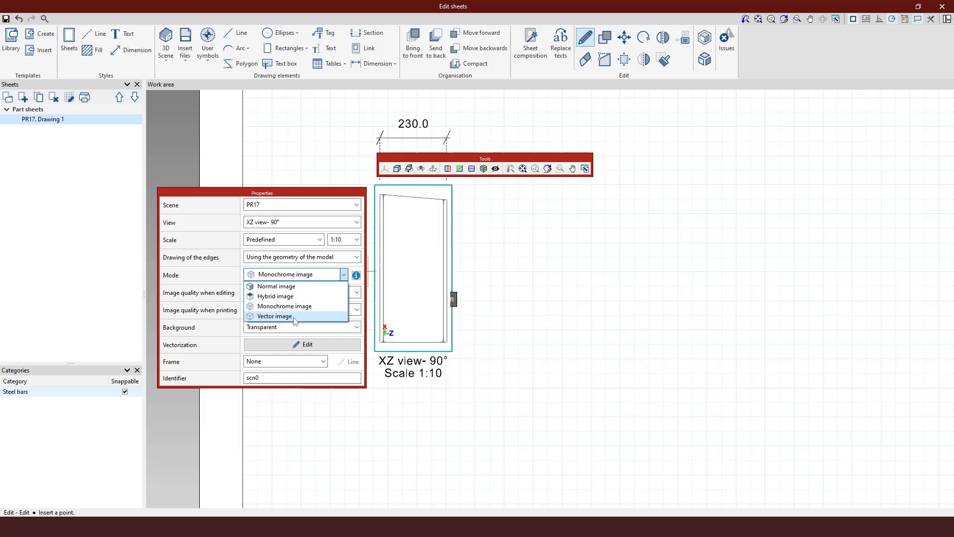
{"action": "left_click", "coordinate": [292, 288]}
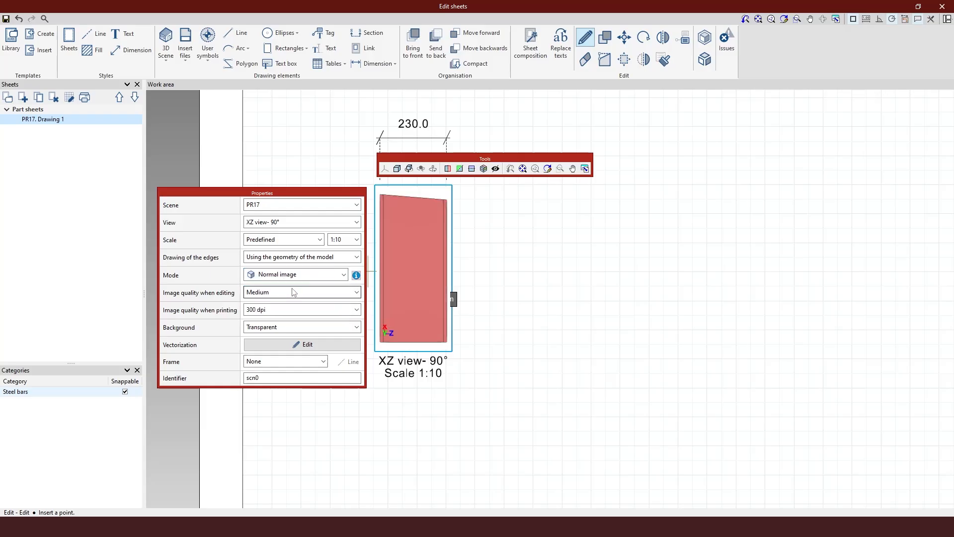
{"action": "left_click", "coordinate": [329, 276]}
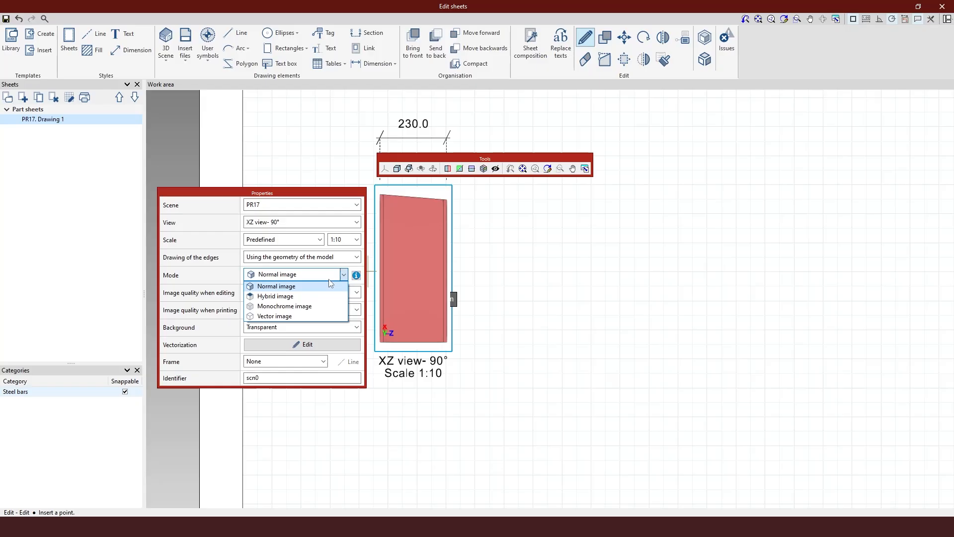
{"action": "left_click", "coordinate": [319, 317]}
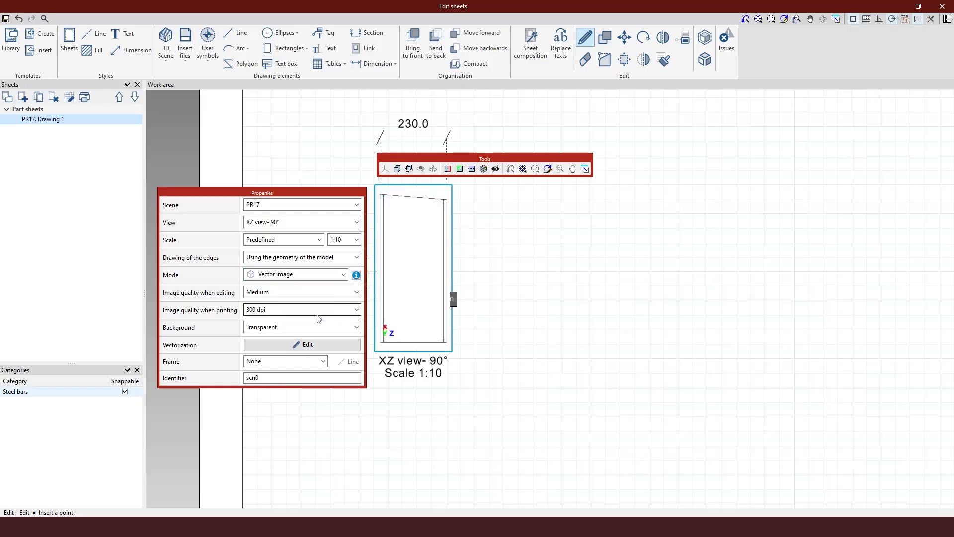
Exit view editing and attempt an angle-by-vertex-and-2-points dimension, discarding the misplaced 20° result
{"action": "right_click", "coordinate": [535, 308]}
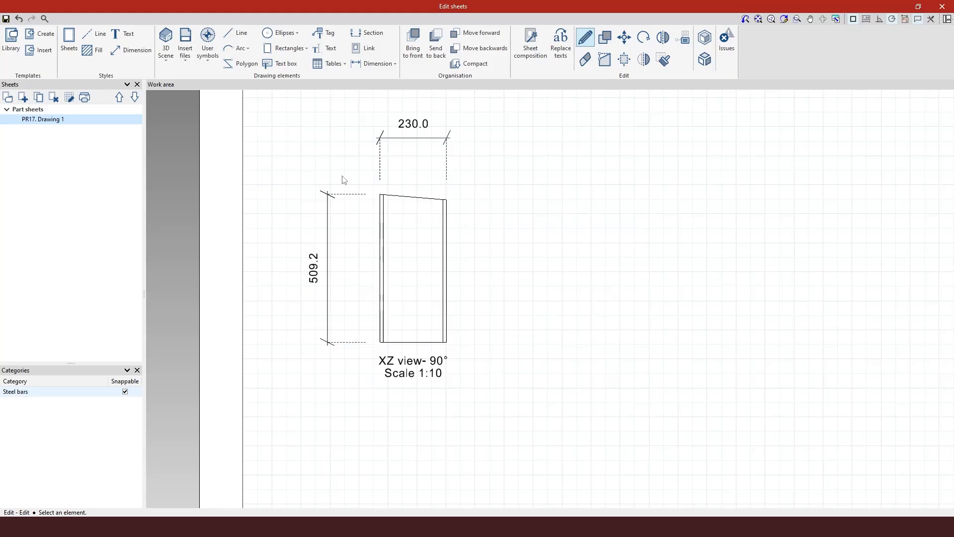
{"action": "scroll", "coordinate": [345, 180], "scroll_direction": "up", "scroll_amount": 5}
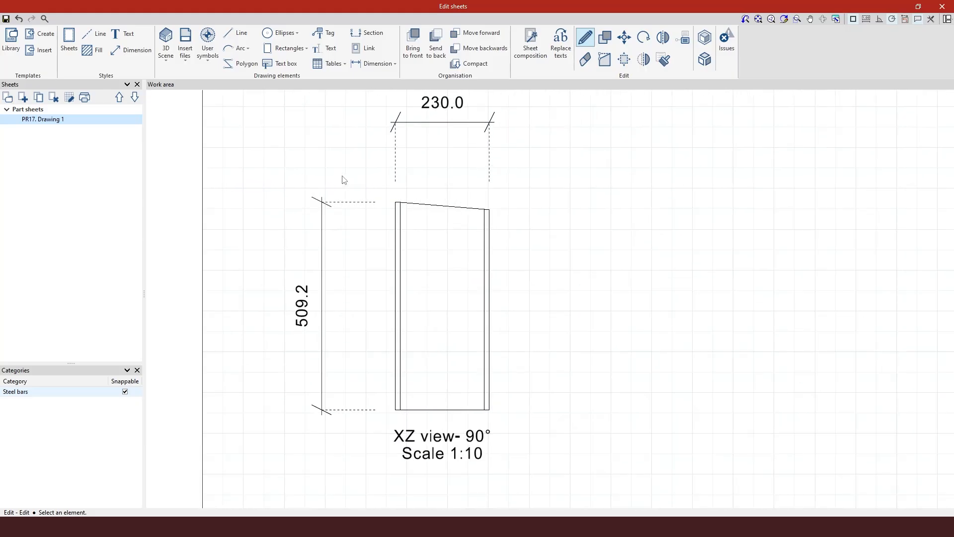
{"action": "scroll", "coordinate": [396, 217], "scroll_direction": "up", "scroll_amount": 1}
{"action": "scroll", "coordinate": [357, 194], "scroll_direction": "down", "scroll_amount": 2}
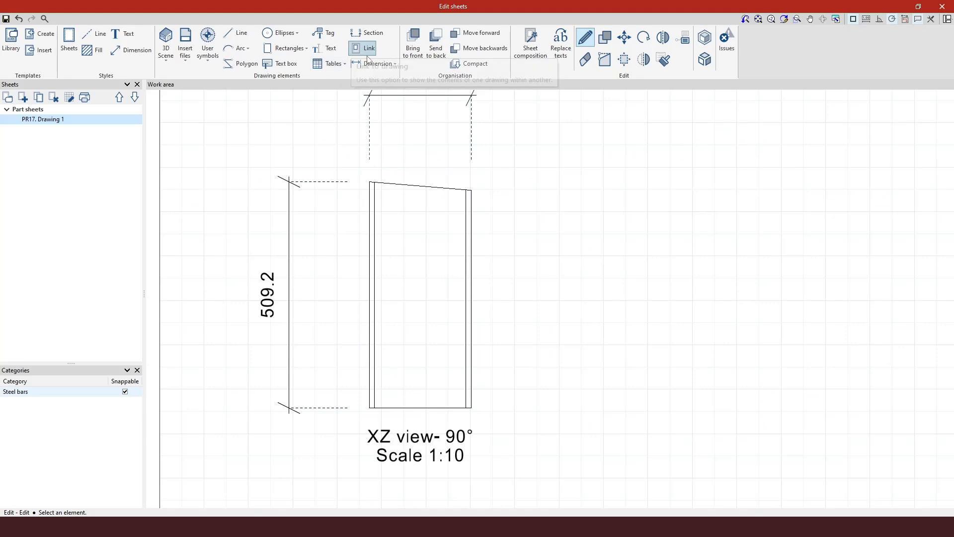
{"action": "left_click", "coordinate": [368, 64]}
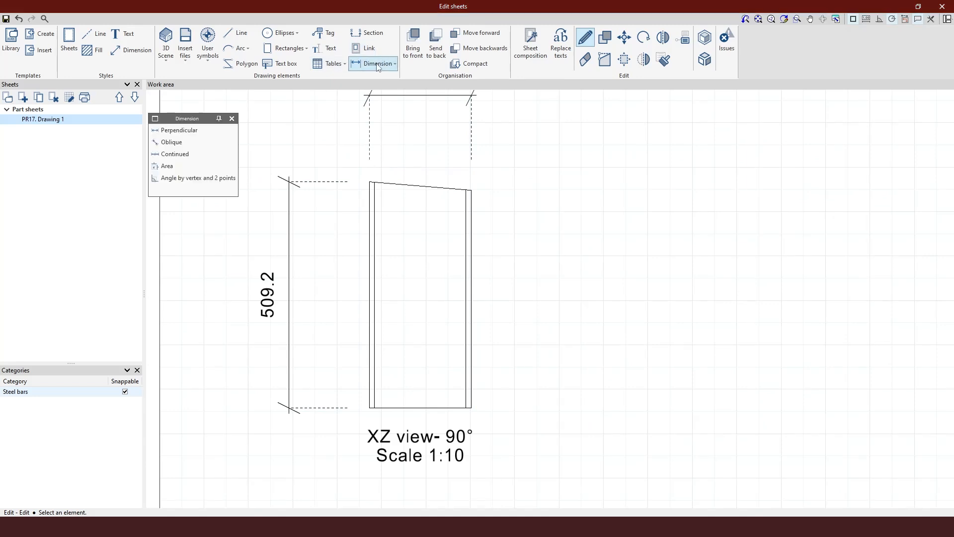
{"action": "left_click", "coordinate": [191, 179]}
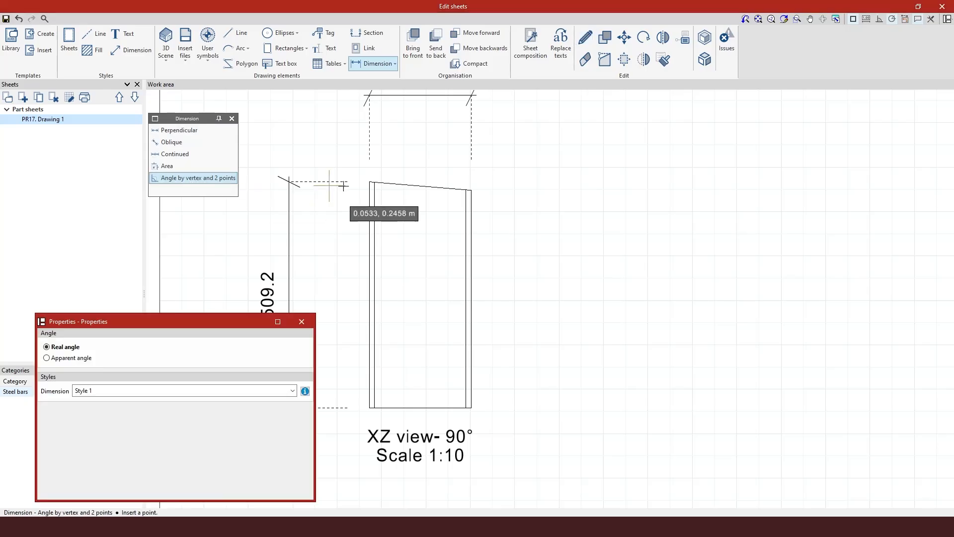
{"action": "left_click", "coordinate": [389, 185]}
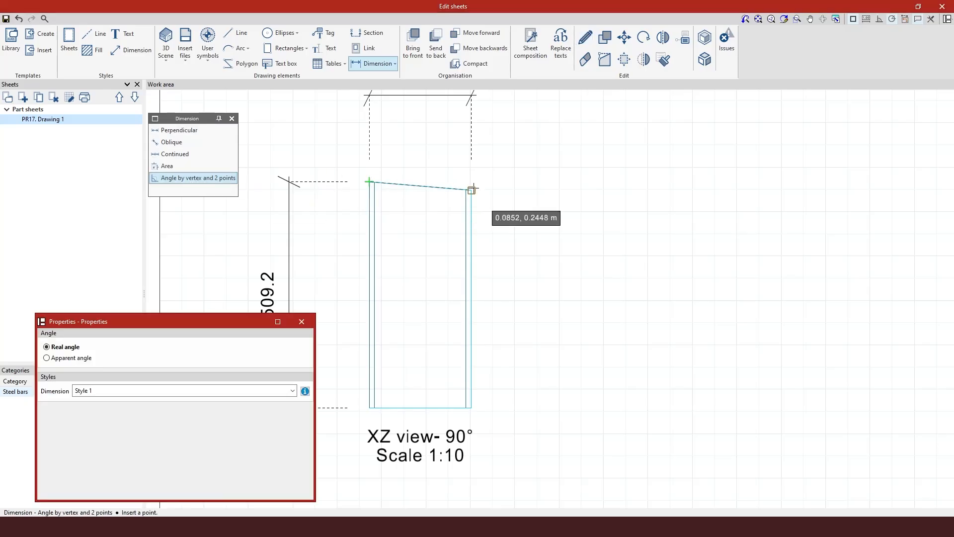
{"action": "left_click", "coordinate": [472, 190]}
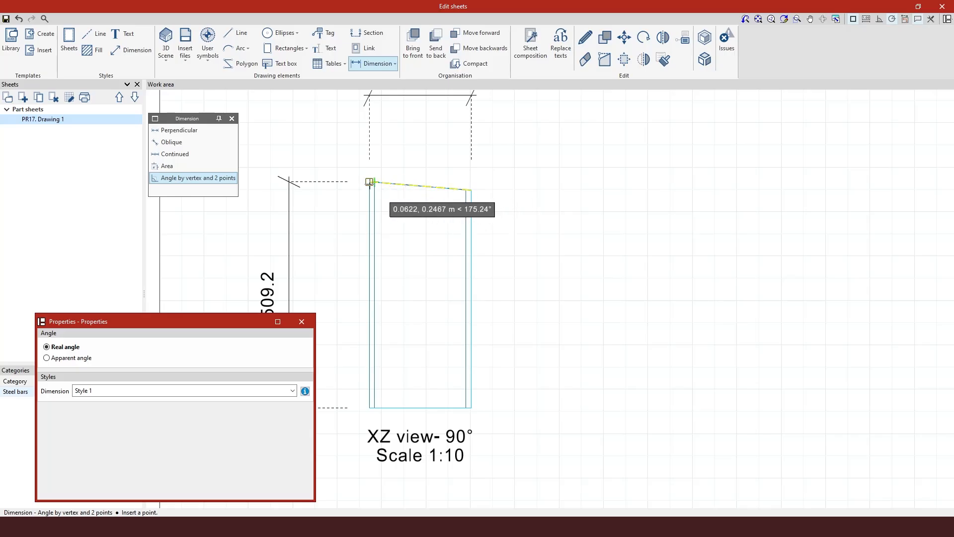
{"action": "left_click", "coordinate": [369, 182]}
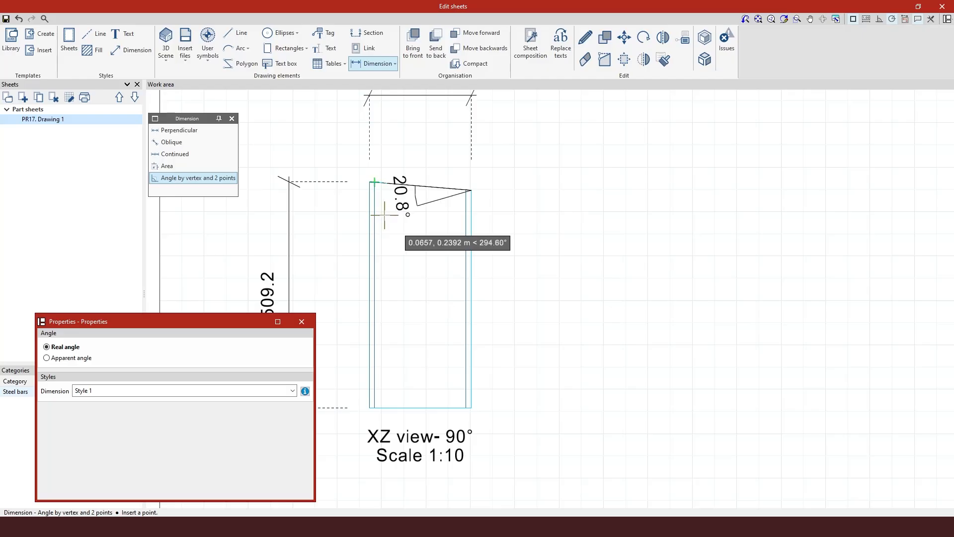
{"action": "left_click", "coordinate": [402, 199]}
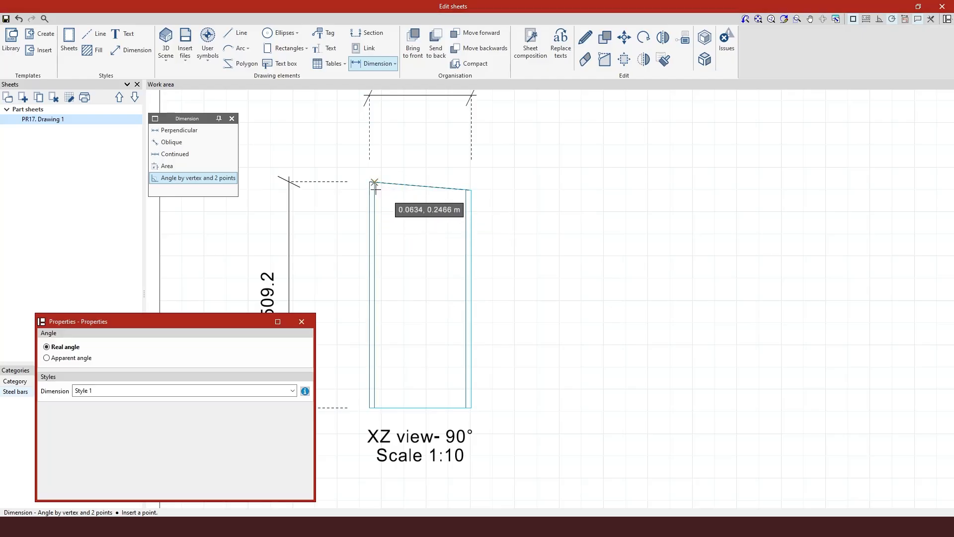
Dimension the 85.2° angle at the top-left corner between the top and left edges
{"action": "scroll", "coordinate": [375, 189], "scroll_direction": "up", "scroll_amount": 2}
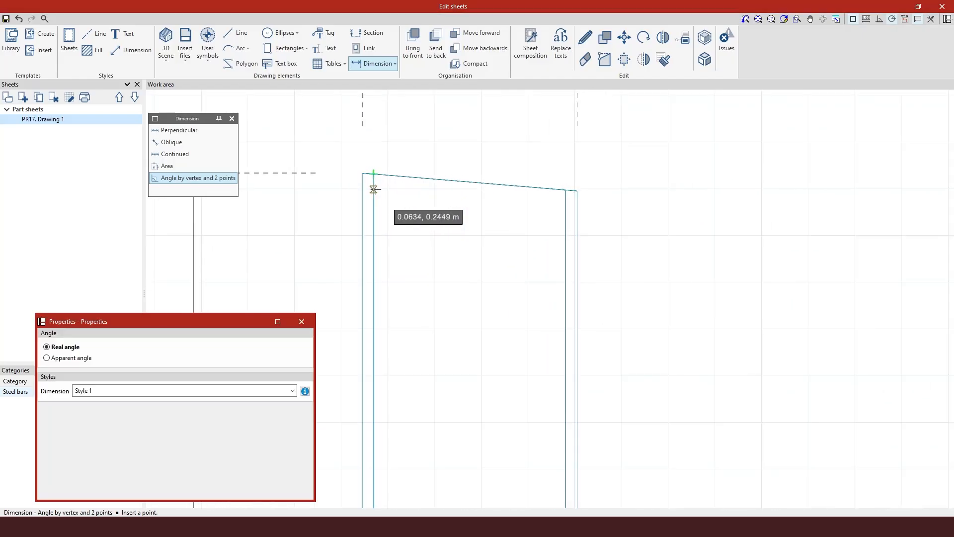
{"action": "left_click", "coordinate": [365, 173]}
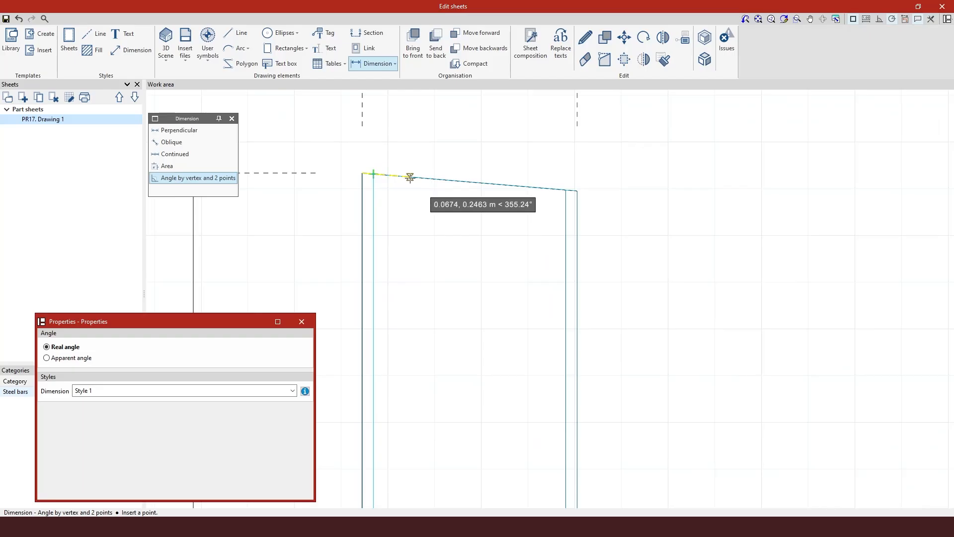
{"action": "left_click", "coordinate": [411, 178]}
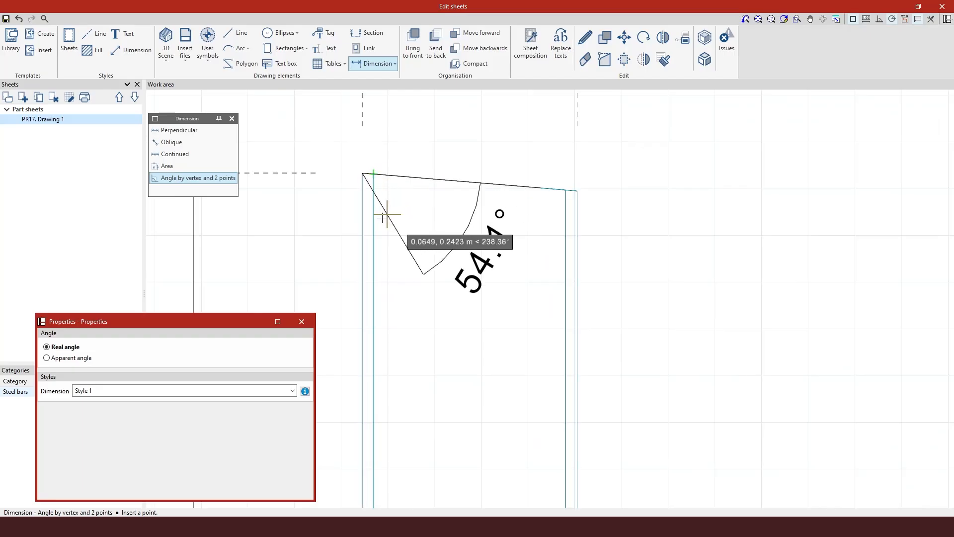
{"action": "left_click", "coordinate": [362, 228]}
{"action": "scroll", "coordinate": [486, 181], "scroll_direction": "down", "scroll_amount": 4}
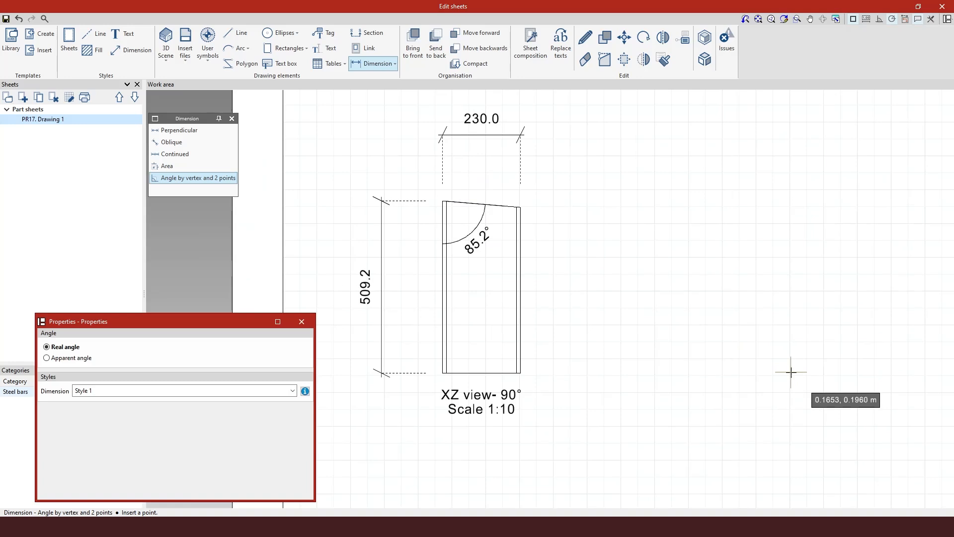
{"action": "key", "text": "Escape"}
Save the PR17 part sheet with its 230.0, 509.2 and 85.2° dimensions to disk
{"action": "scroll", "coordinate": [613, 206], "scroll_direction": "down", "scroll_amount": 2}
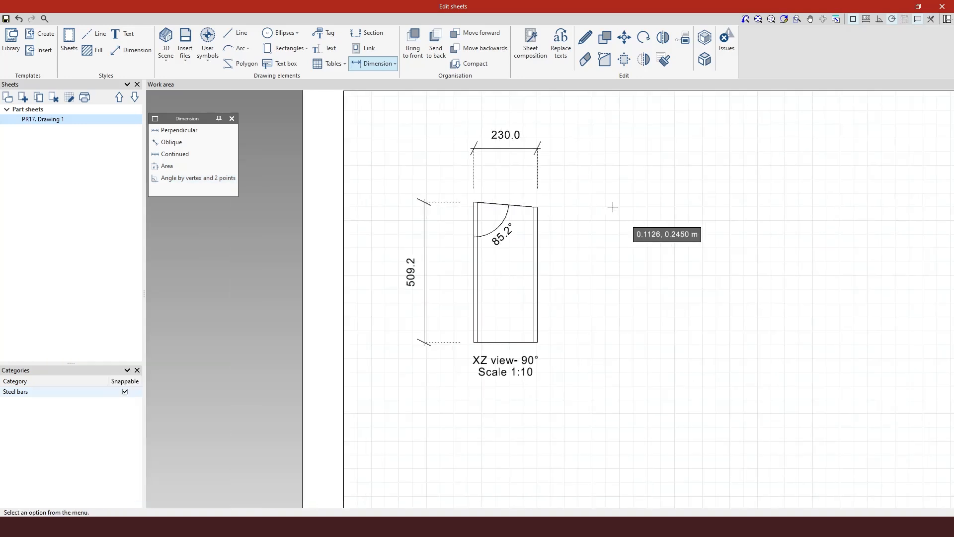
{"action": "scroll", "coordinate": [288, 310], "scroll_direction": "down", "scroll_amount": 2}
{"action": "scroll", "coordinate": [293, 199], "scroll_direction": "down", "scroll_amount": 2}
{"action": "scroll", "coordinate": [353, 102], "scroll_direction": "down", "scroll_amount": 2}
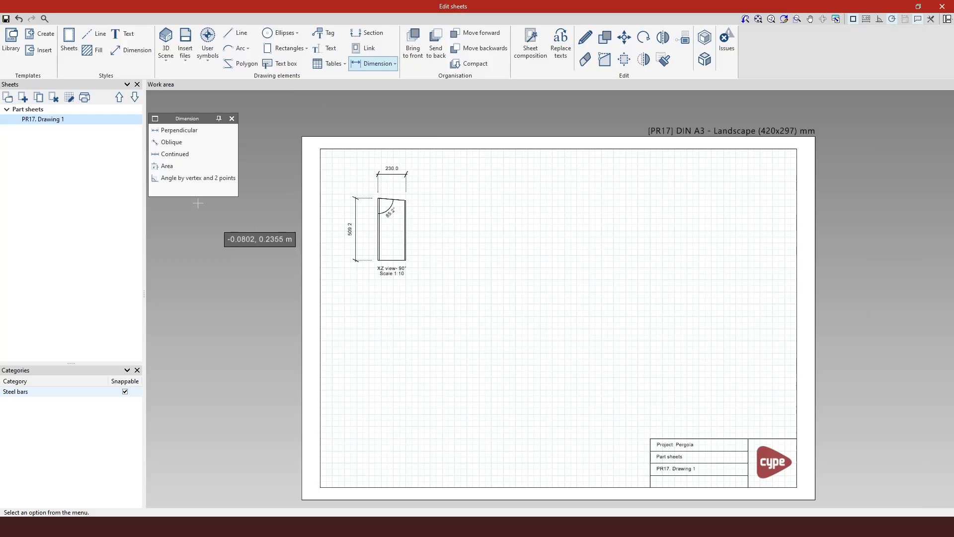
{"action": "left_click", "coordinate": [5, 22]}
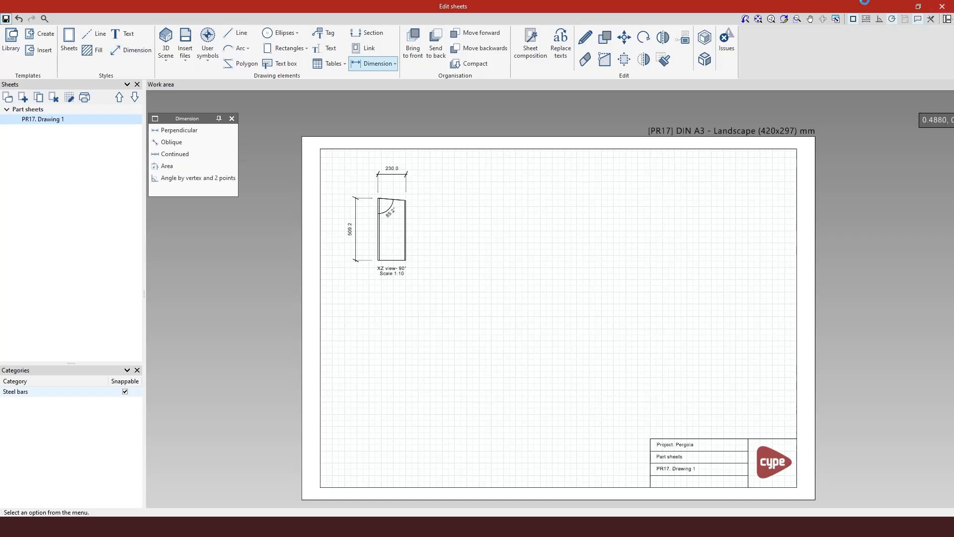
Close the PR17 sheet and create blank DIN A3 sheet 'PL1, Drawing 1' from base plate PL1
{"action": "left_click", "coordinate": [942, 6]}
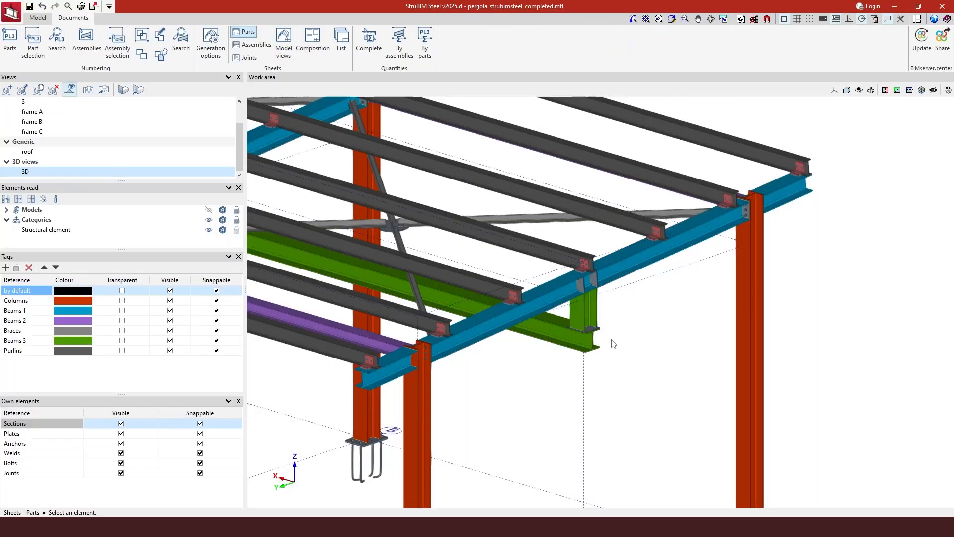
{"action": "scroll", "coordinate": [611, 342], "scroll_direction": "up", "scroll_amount": 5}
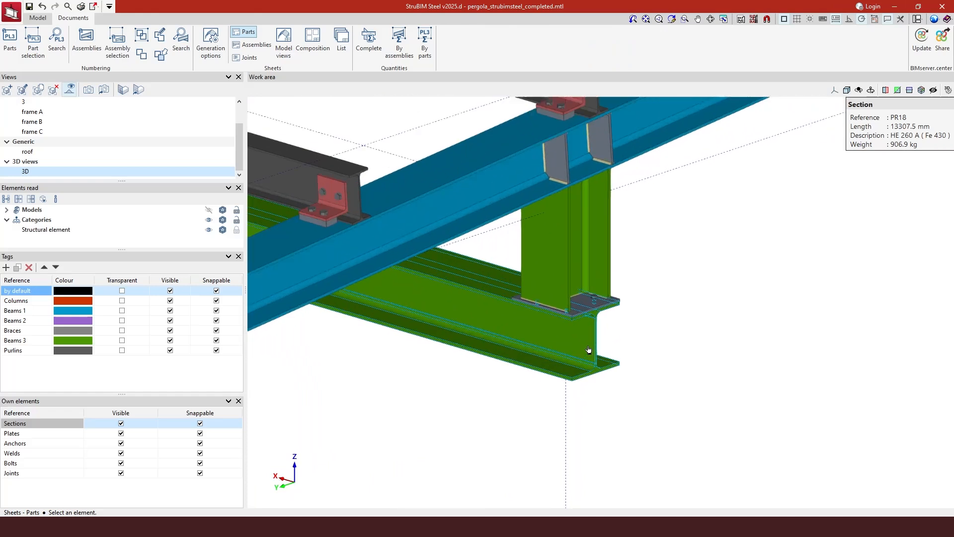
{"action": "scroll", "coordinate": [588, 350], "scroll_direction": "up", "scroll_amount": 3}
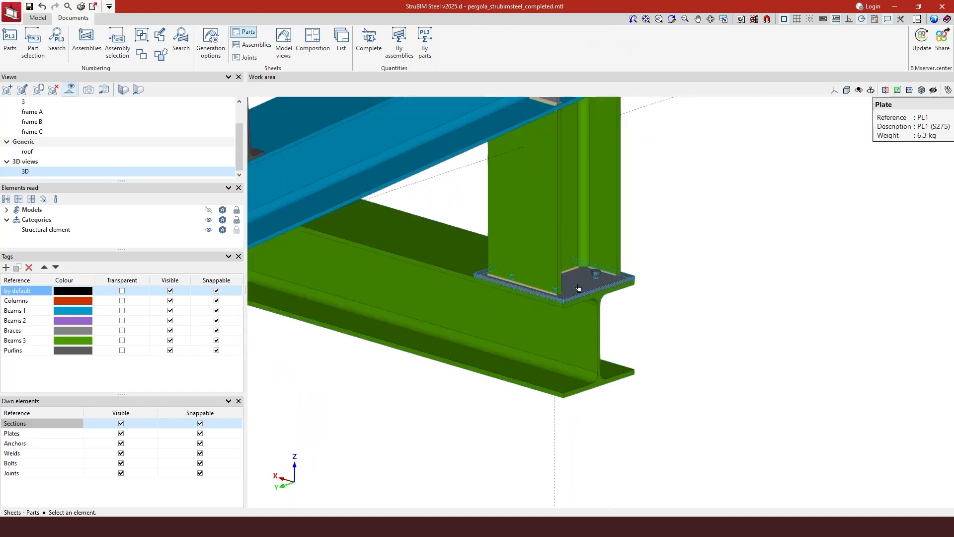
{"action": "scroll", "coordinate": [578, 288], "scroll_direction": "up", "scroll_amount": 1}
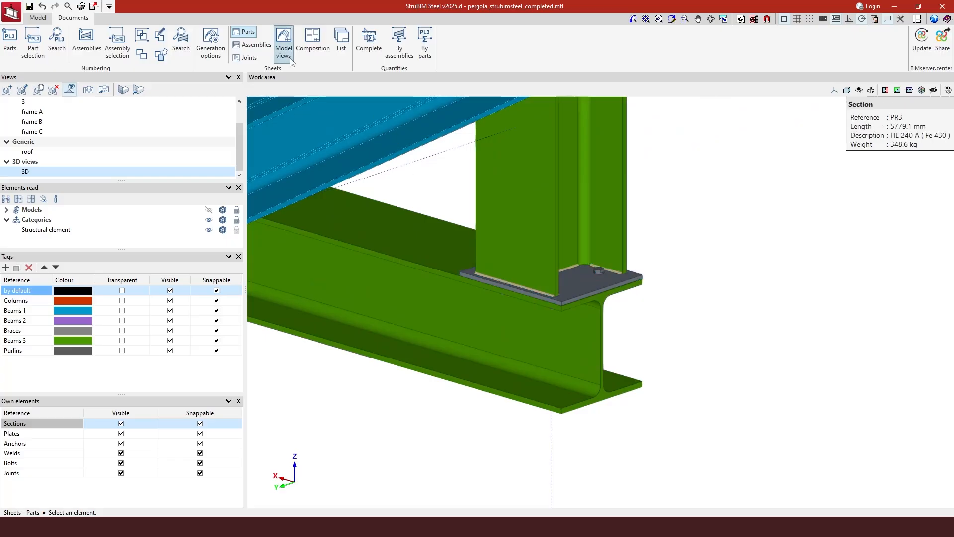
{"action": "left_click", "coordinate": [576, 279]}
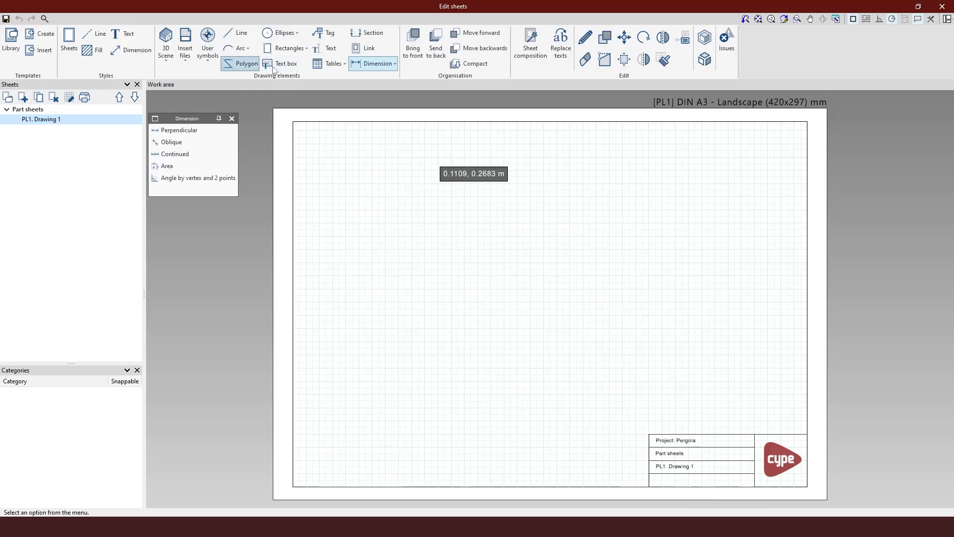
Insert the plate's XY view and XY view 90° at scale 1:5 on PL1, then save
{"action": "left_click", "coordinate": [166, 44]}
{"action": "left_click", "coordinate": [210, 109]}
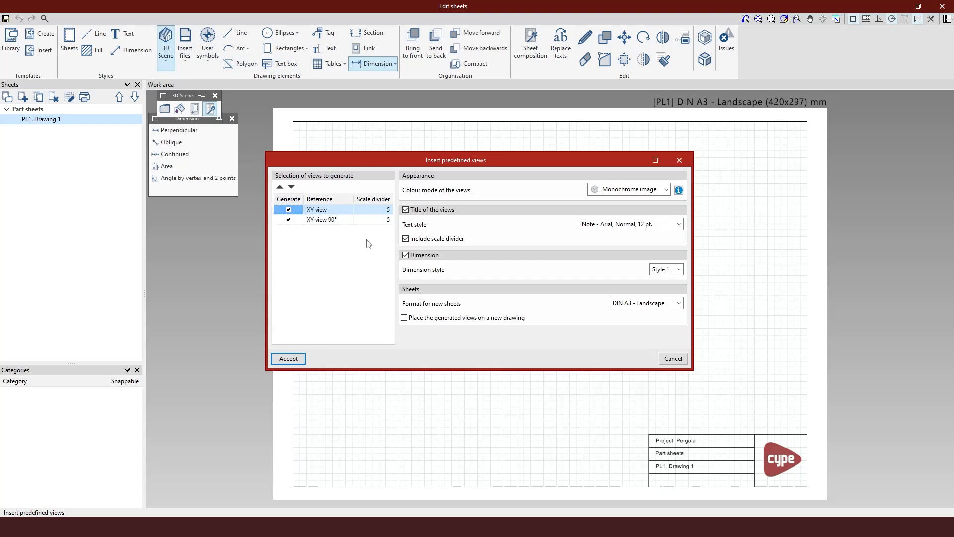
{"action": "double_click", "coordinate": [387, 210]}
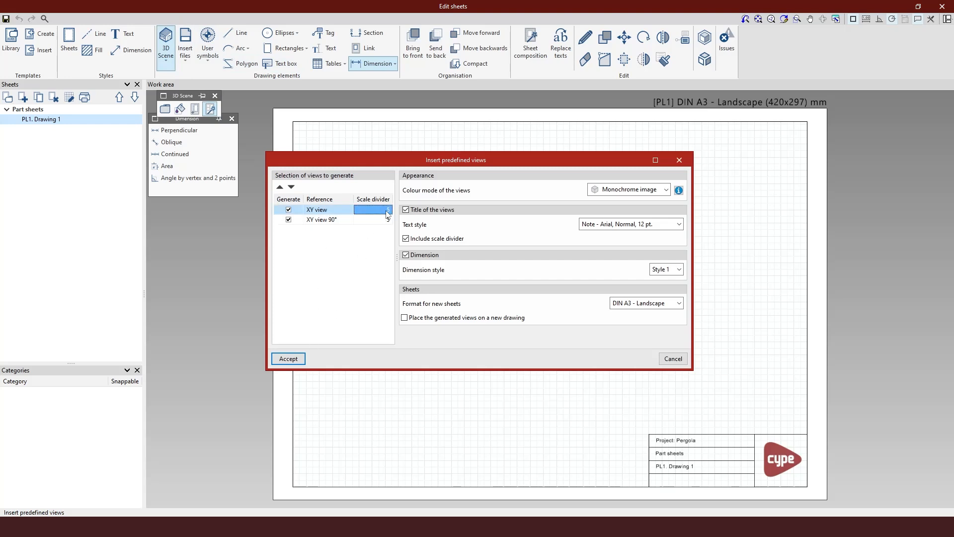
{"action": "left_click", "coordinate": [291, 358]}
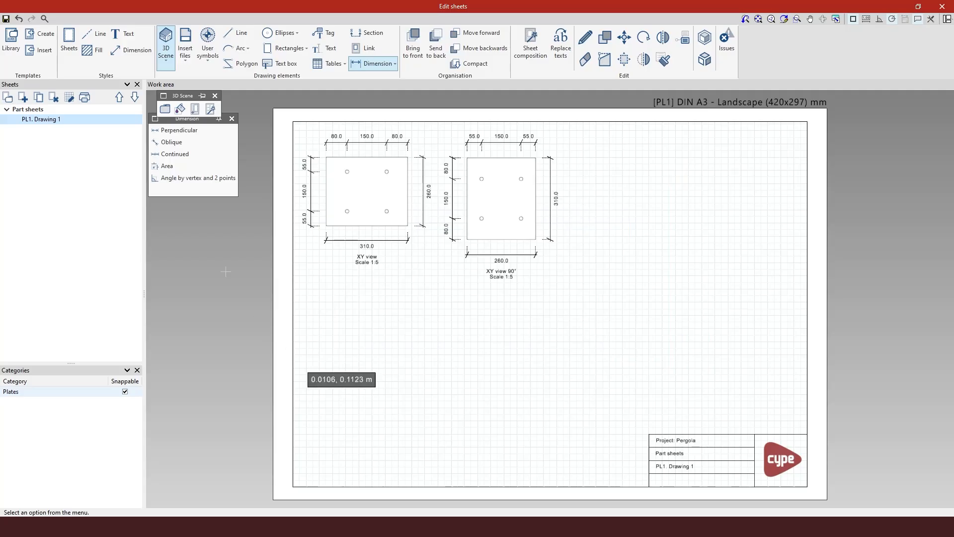
{"action": "left_click", "coordinate": [6, 19]}
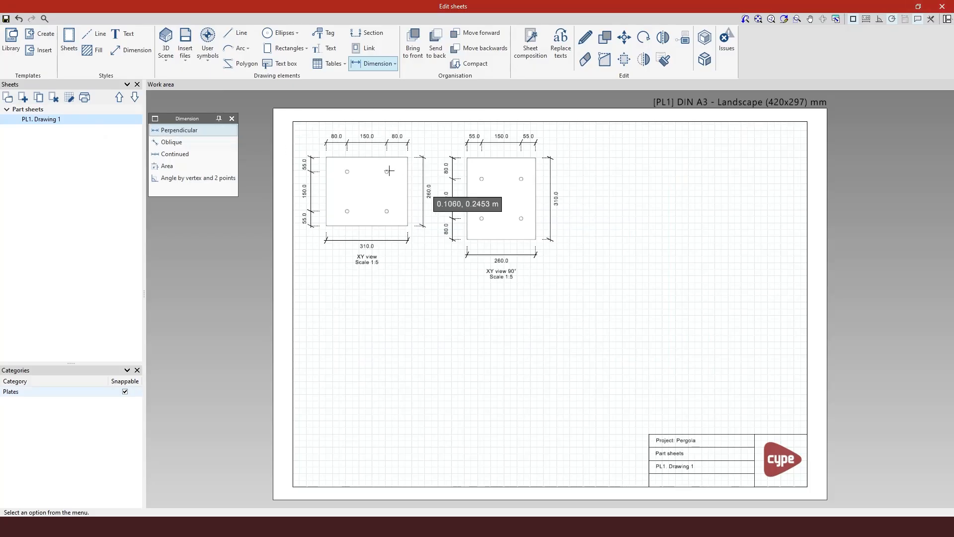
Tag the left view's upper-right hole with a 4xØ12 label placed above the plate
{"action": "scroll", "coordinate": [315, 145], "scroll_direction": "up", "scroll_amount": 2}
{"action": "scroll", "coordinate": [314, 145], "scroll_direction": "up", "scroll_amount": 1}
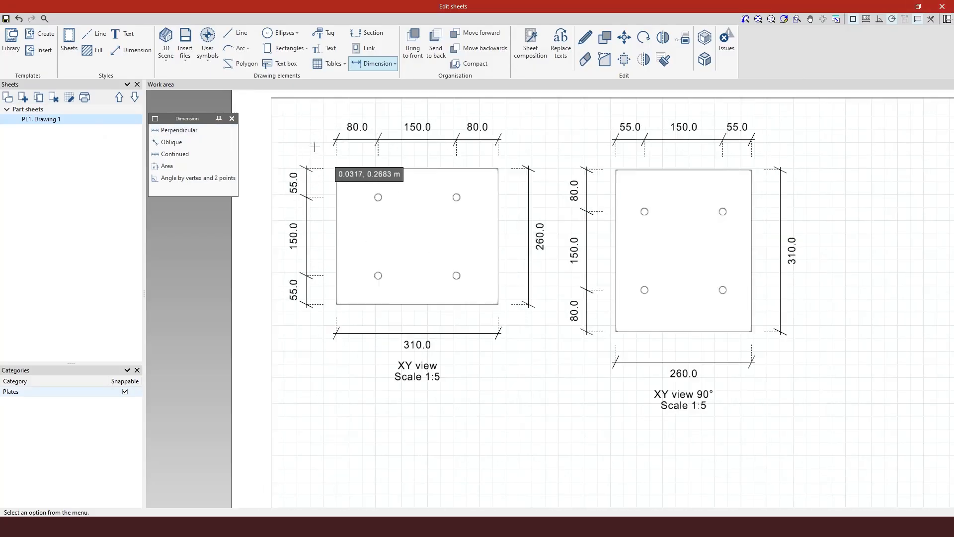
{"action": "left_click", "coordinate": [331, 35]}
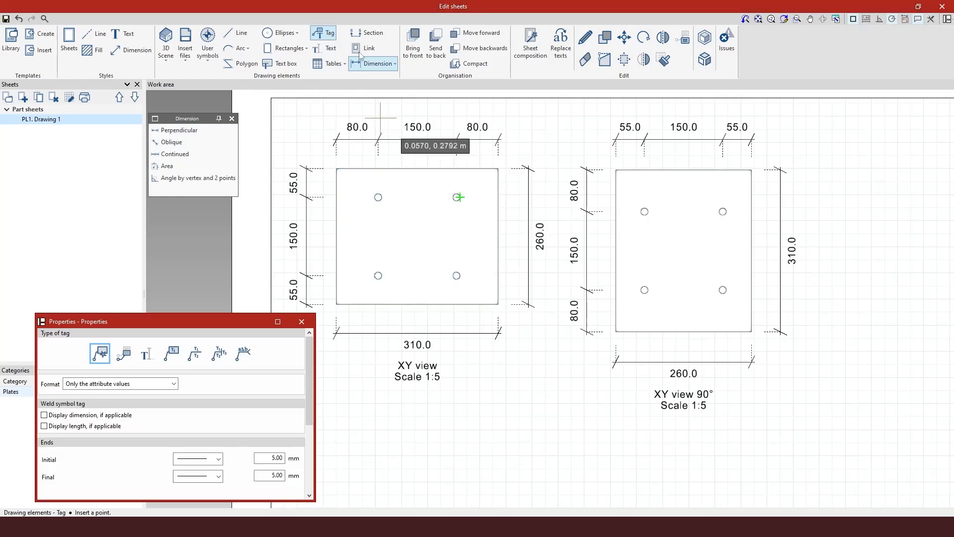
{"action": "left_click", "coordinate": [232, 119]}
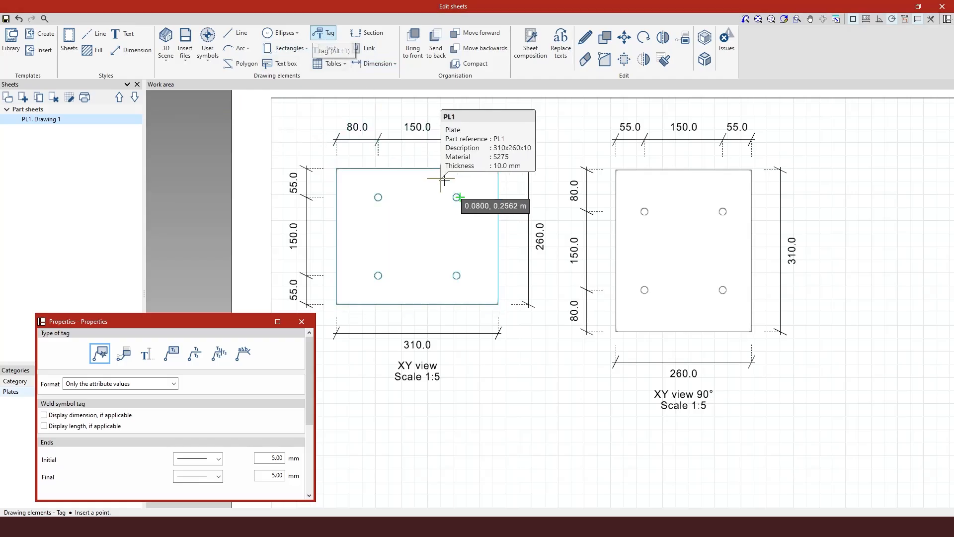
{"action": "scroll", "coordinate": [458, 197], "scroll_direction": "up", "scroll_amount": 3}
{"action": "scroll", "coordinate": [463, 210], "scroll_direction": "up", "scroll_amount": 1}
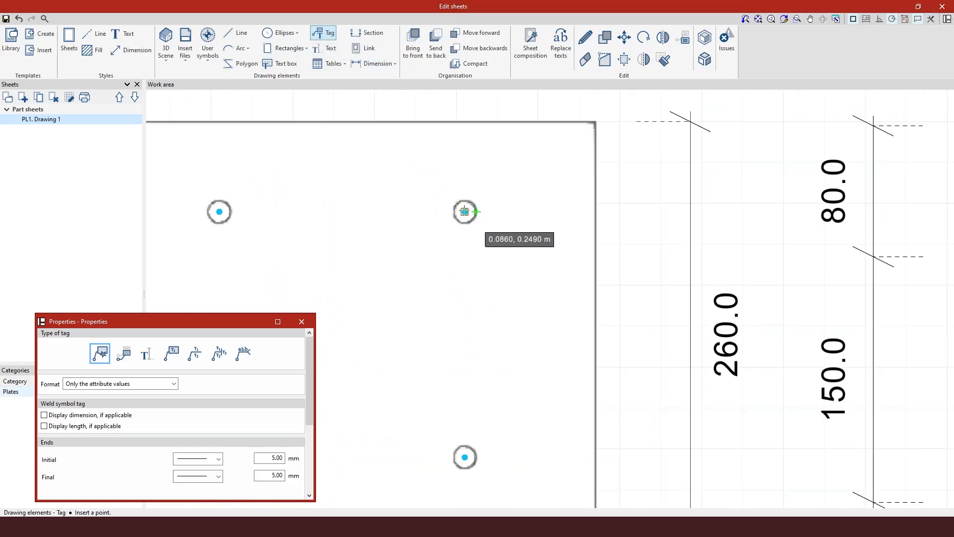
{"action": "left_click", "coordinate": [464, 211]}
{"action": "scroll", "coordinate": [465, 212], "scroll_direction": "down", "scroll_amount": 3}
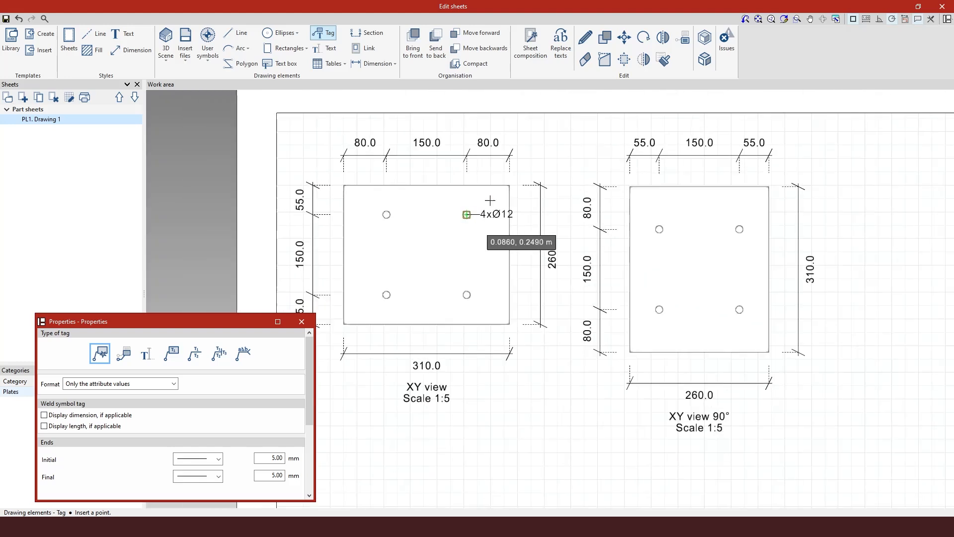
{"action": "left_click", "coordinate": [536, 155]}
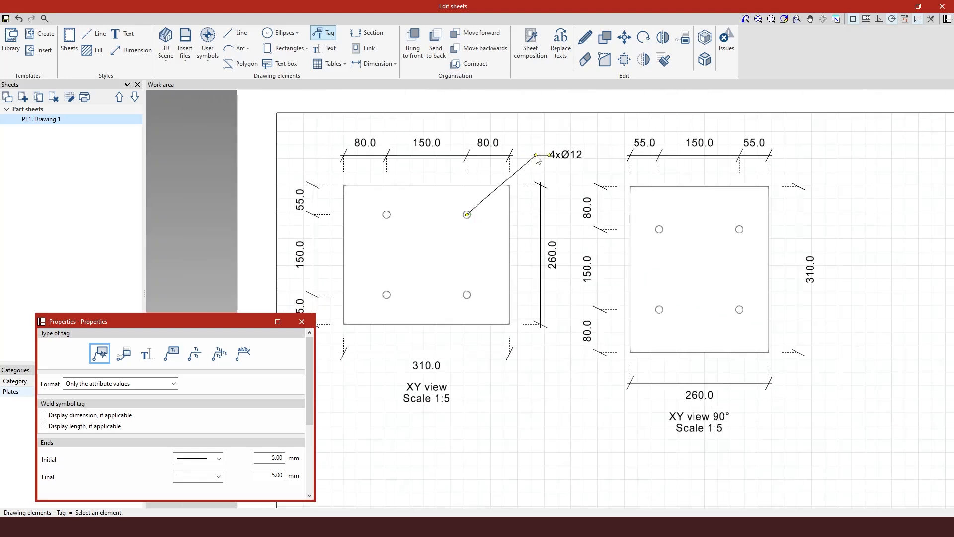
{"action": "left_click", "coordinate": [739, 229]}
Tag the right view's upper-right hole with a 4xØ12 label above that plate
{"action": "scroll", "coordinate": [741, 228], "scroll_direction": "up", "scroll_amount": 3}
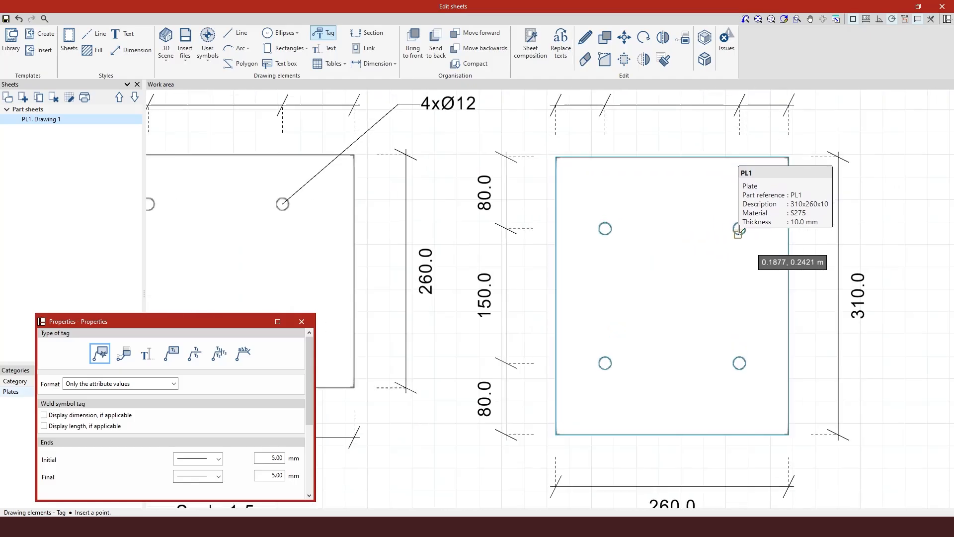
{"action": "scroll", "coordinate": [739, 229], "scroll_direction": "up", "scroll_amount": 2}
{"action": "left_click", "coordinate": [739, 228]}
{"action": "scroll", "coordinate": [726, 231], "scroll_direction": "down", "scroll_amount": 4}
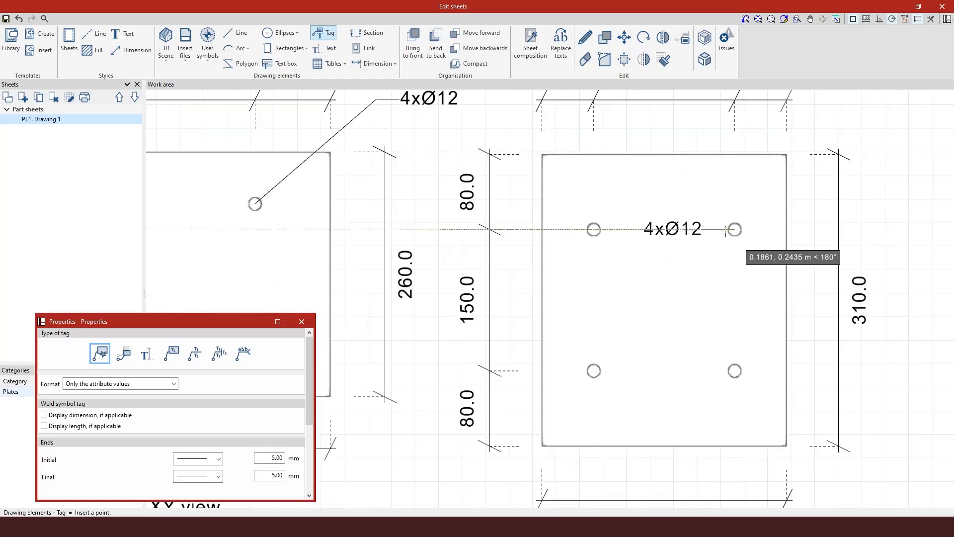
{"action": "left_click", "coordinate": [801, 142]}
{"action": "scroll", "coordinate": [492, 211], "scroll_direction": "down", "scroll_amount": 4}
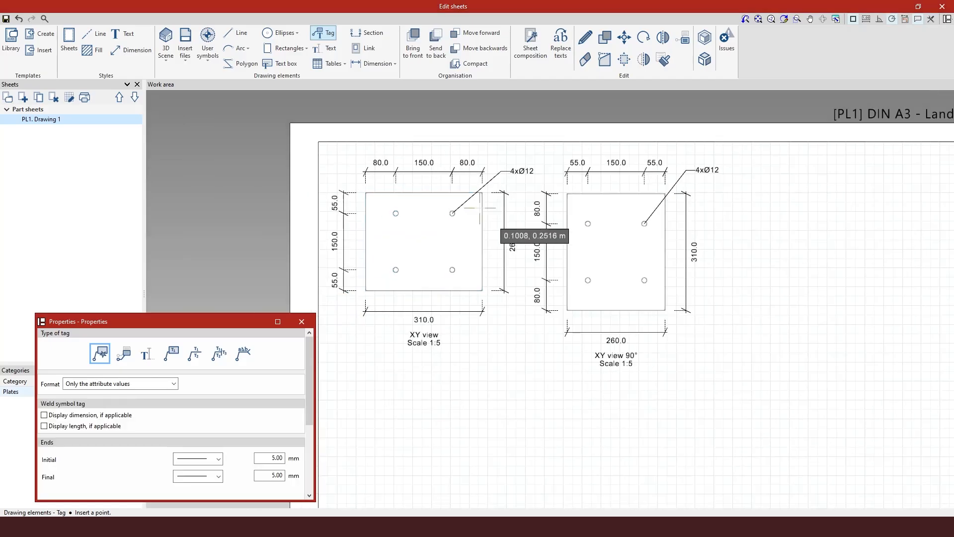
{"action": "scroll", "coordinate": [477, 210], "scroll_direction": "down", "scroll_amount": 2}
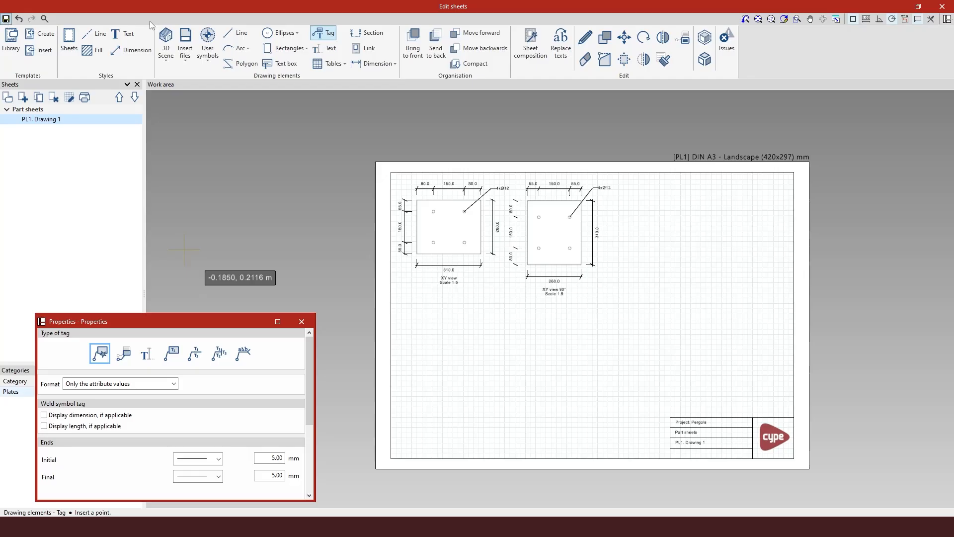
Leave PL1, open the sheet composition, view PR17. Drawing 1, then return to PL1. Drawing 1
{"action": "left_click", "coordinate": [943, 7]}
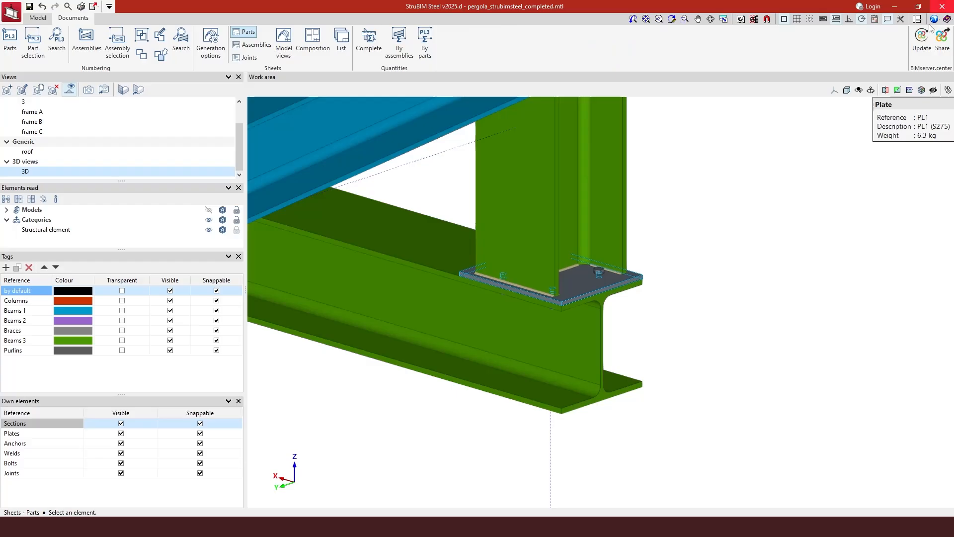
{"action": "left_click", "coordinate": [314, 49]}
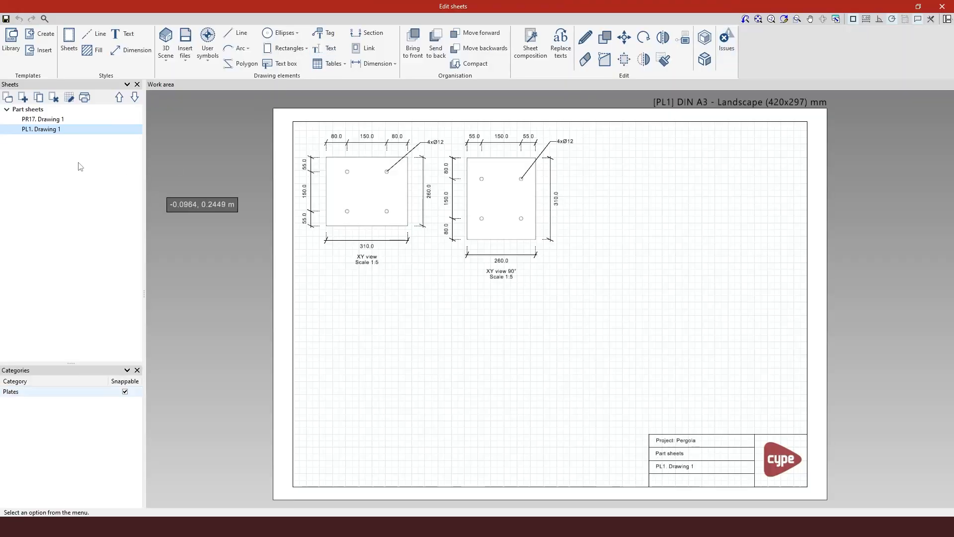
{"action": "left_click", "coordinate": [42, 120]}
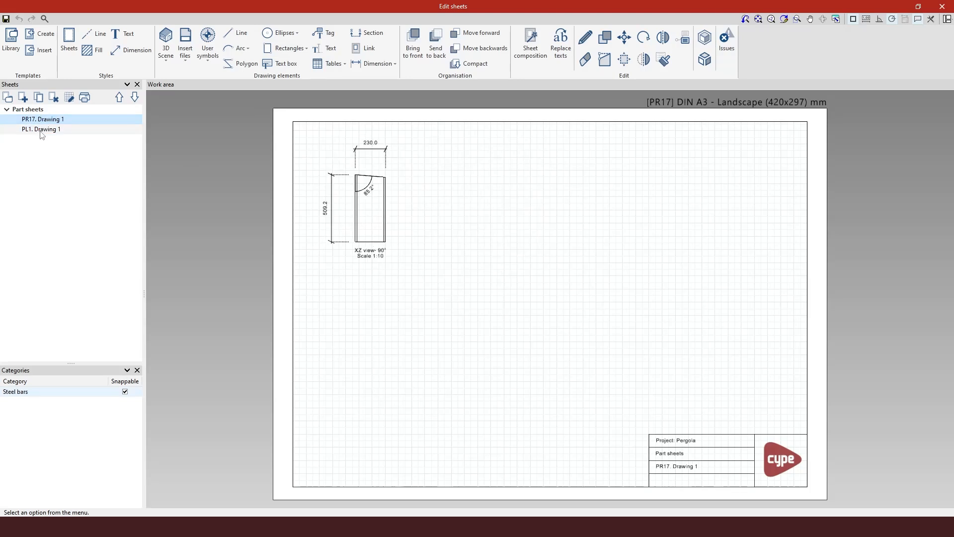
{"action": "left_click", "coordinate": [42, 131]}
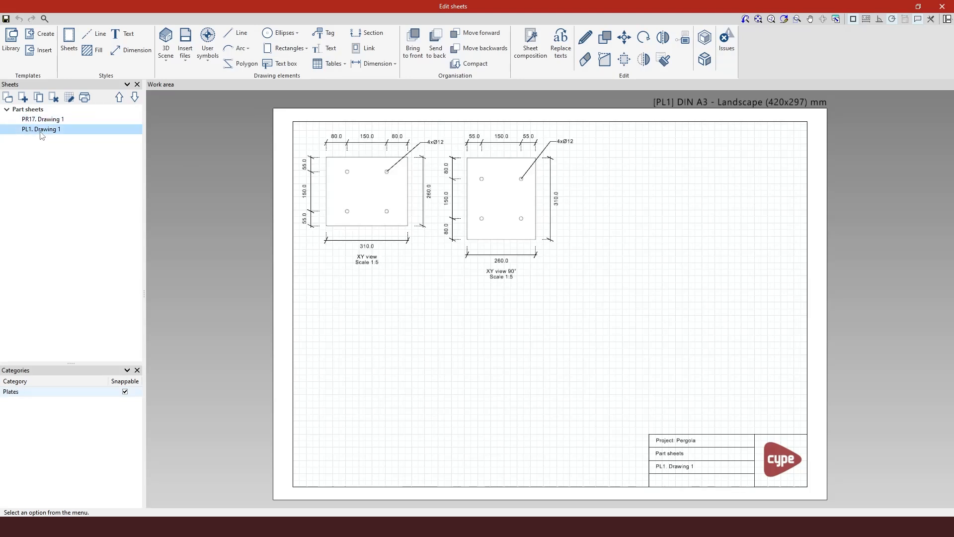